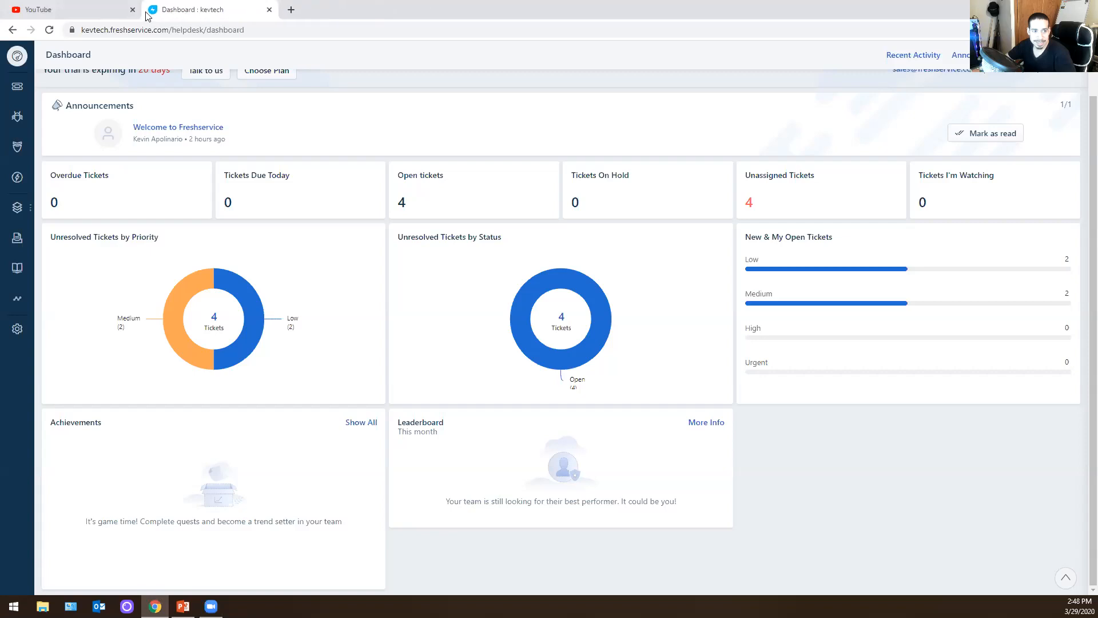
# Close the YouTube tab and start a new incident ticket
pyautogui.click(133, 9)
pyautogui.scroll(1, 311, 394)
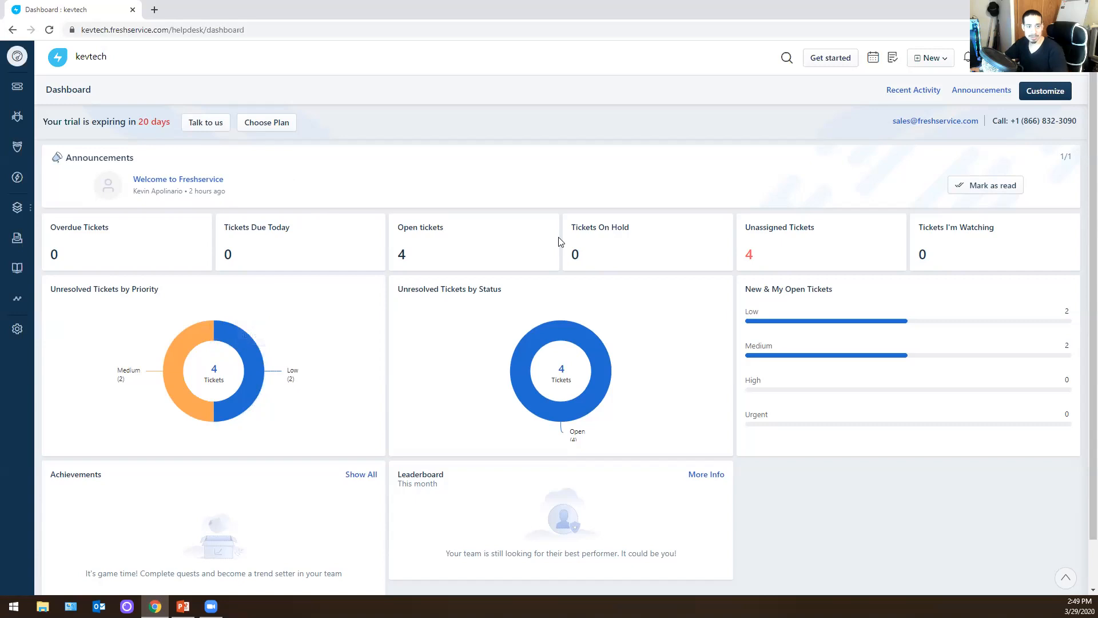
pyautogui.click(932, 58)
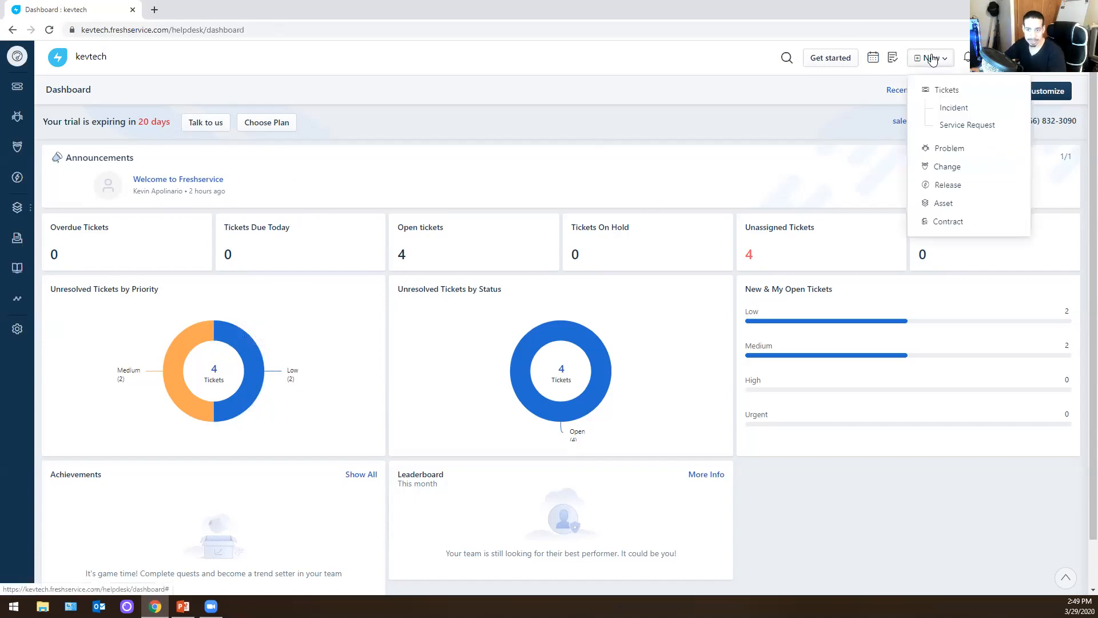
pyautogui.click(945, 109)
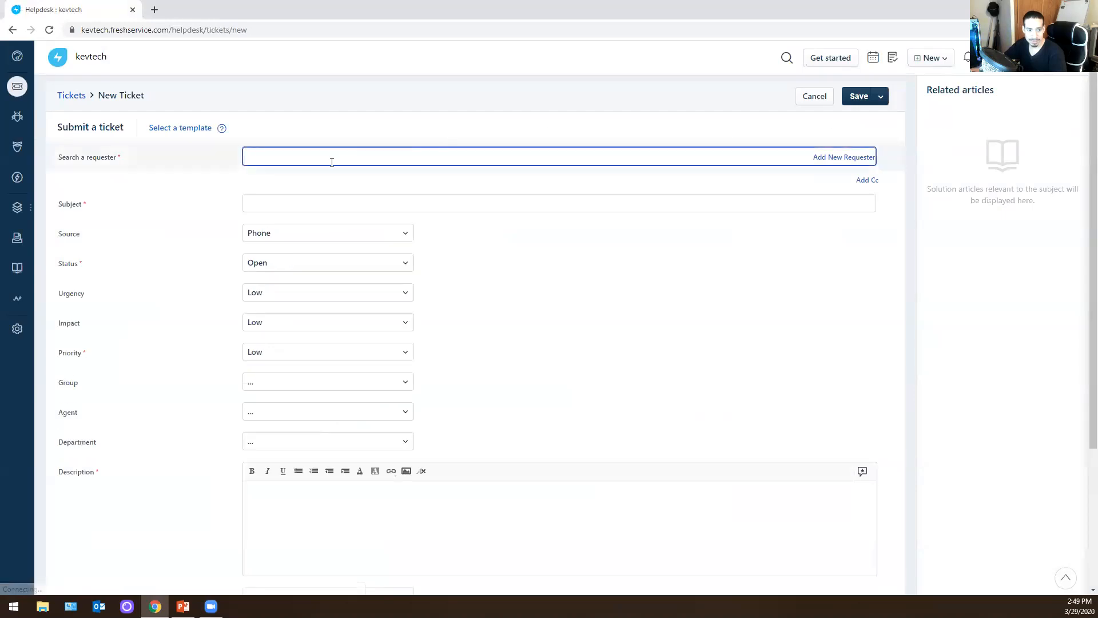
pyautogui.write('My')
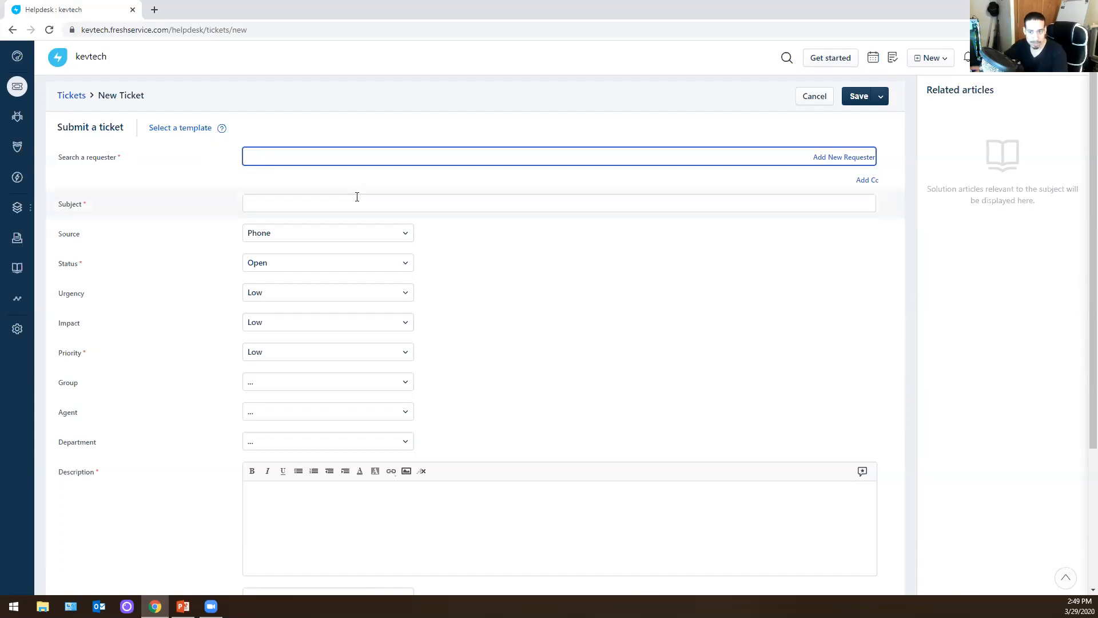
pyautogui.click(831, 156)
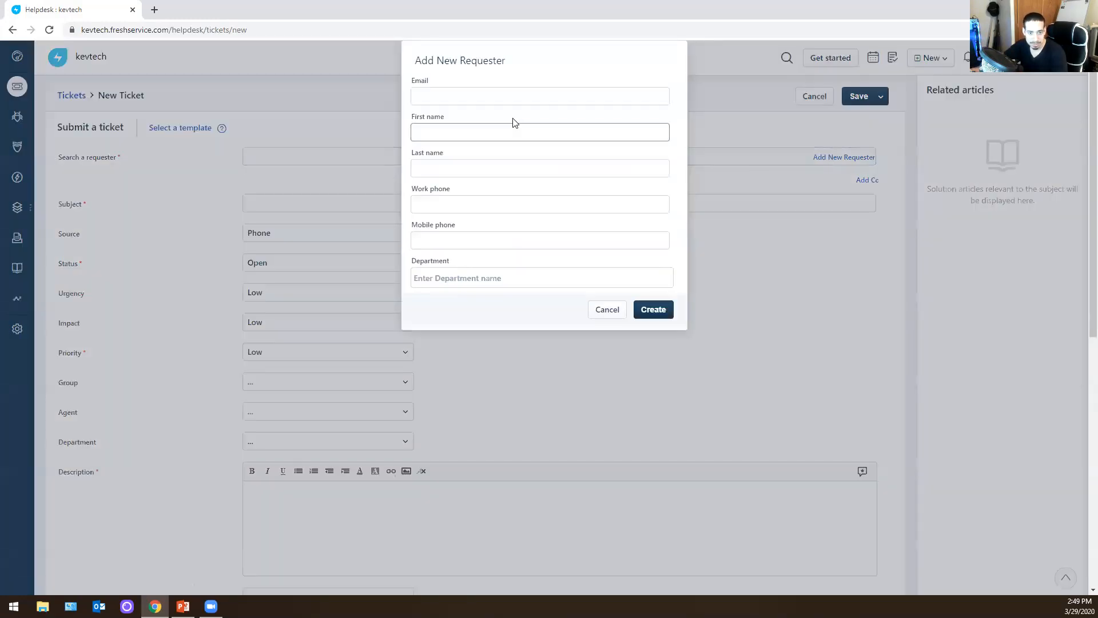
pyautogui.click(491, 93)
pyautogui.click(472, 120)
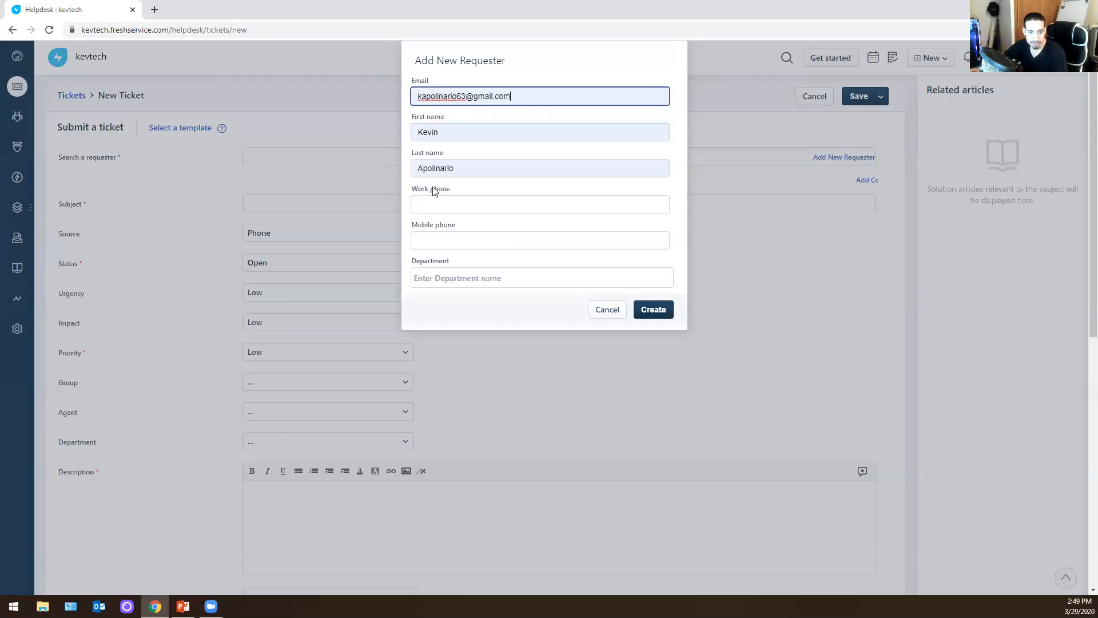
pyautogui.moveTo(310, 130); pyautogui.dragTo(613, 360)
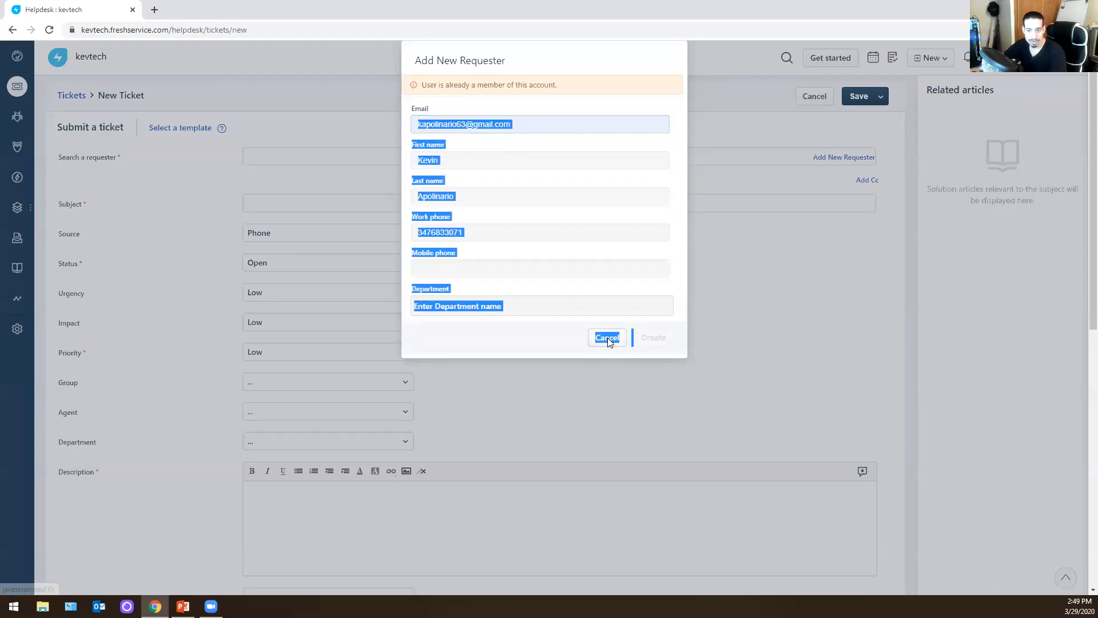
pyautogui.click(608, 337)
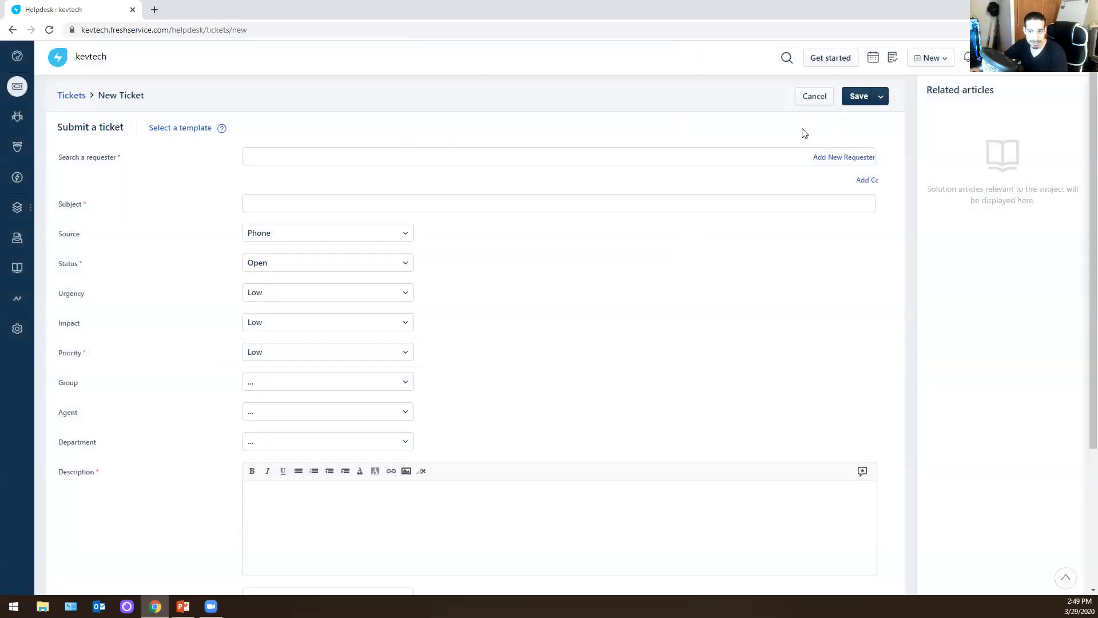
# Search for kevtech to set System as the ticket's requester, and enter Outlook as the subject
pyautogui.click(304, 153)
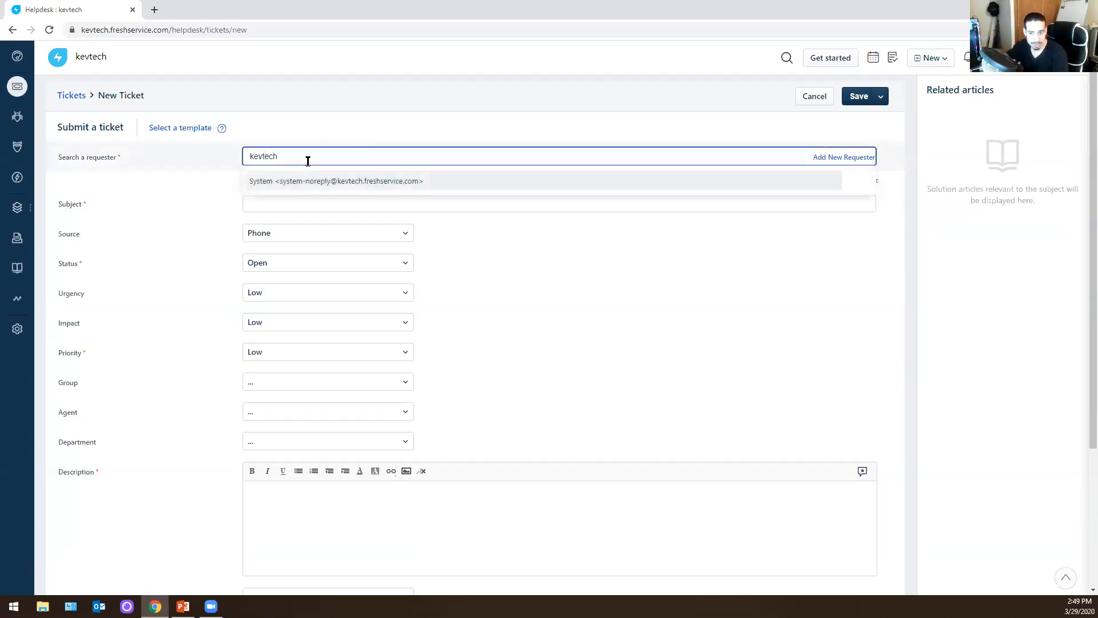
pyautogui.click(336, 179)
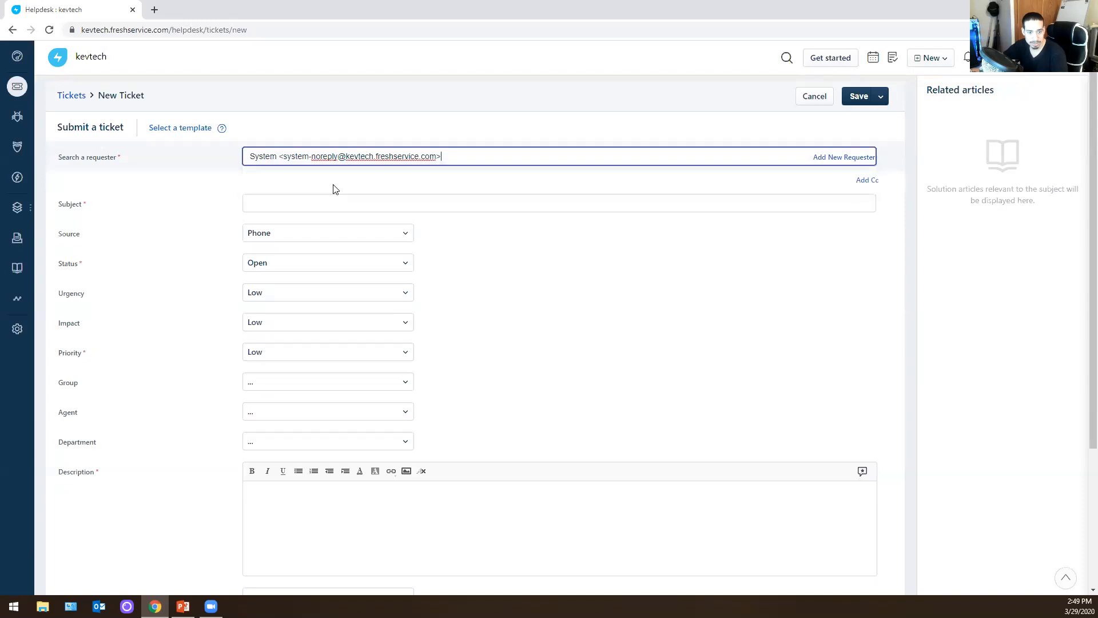
pyautogui.click(284, 204)
pyautogui.write('Outlook')
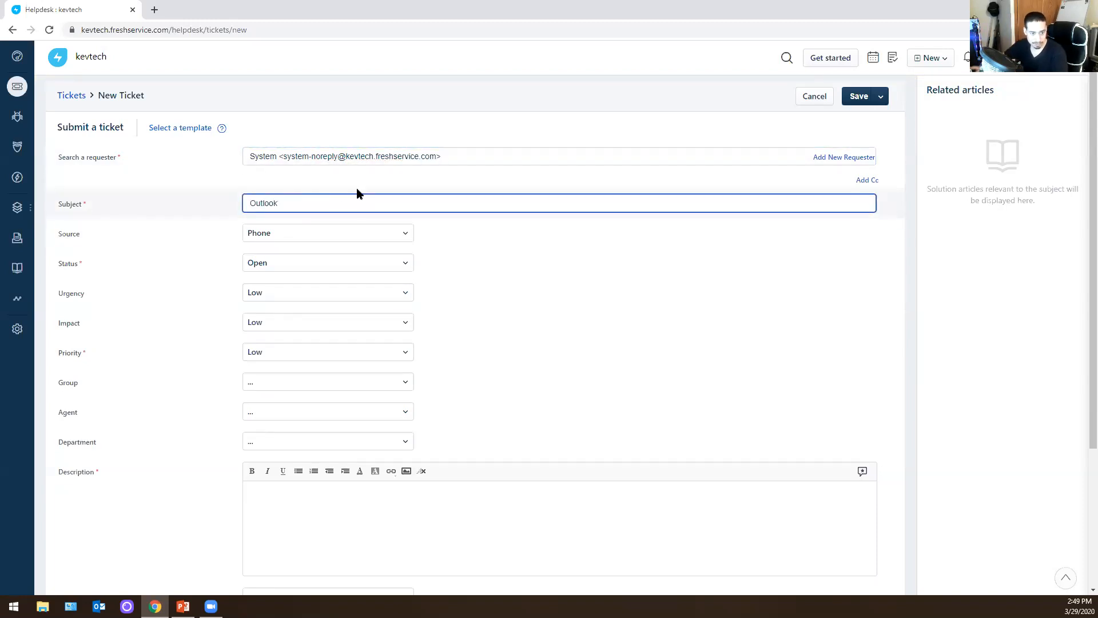
# Set the ticket's source to Email
pyautogui.click(401, 232)
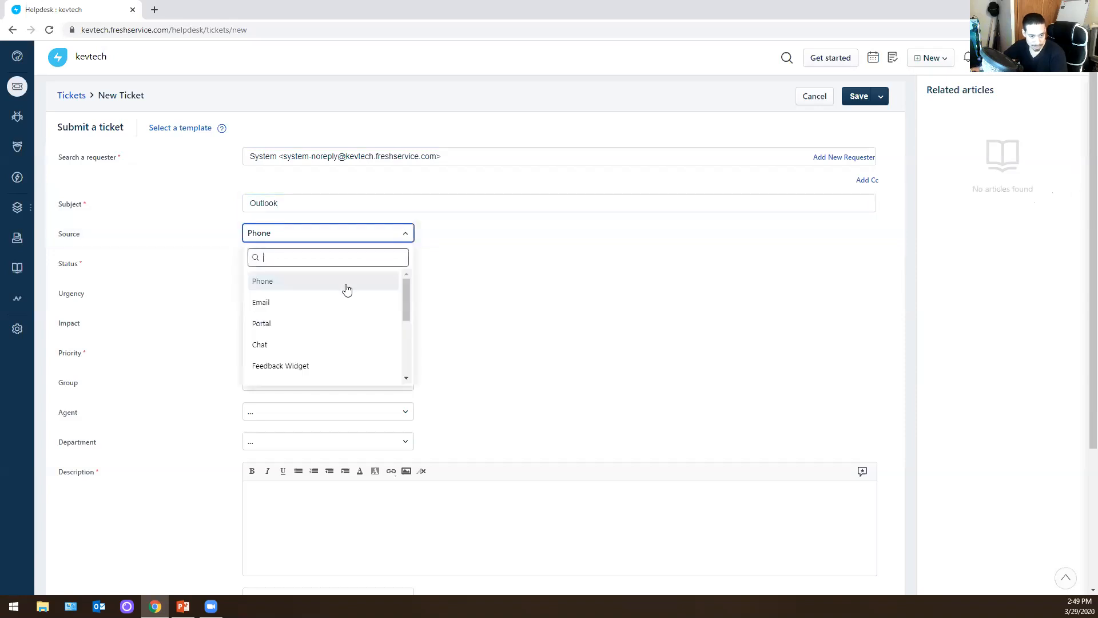
pyautogui.scroll(-10, 343, 290)
pyautogui.scroll(5, 346, 326)
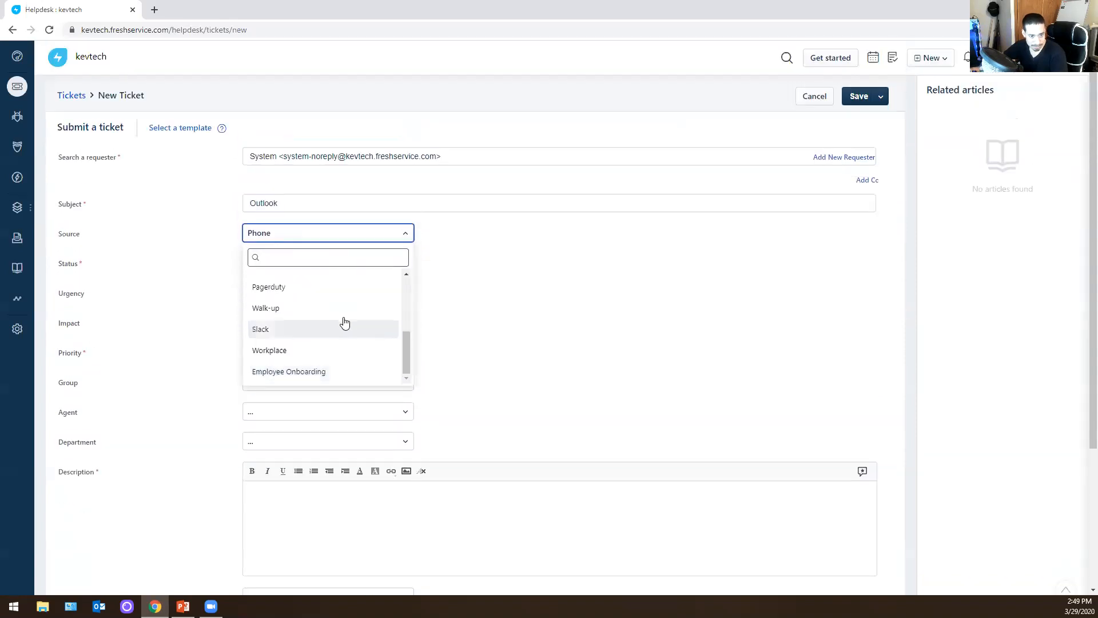
pyautogui.click(296, 305)
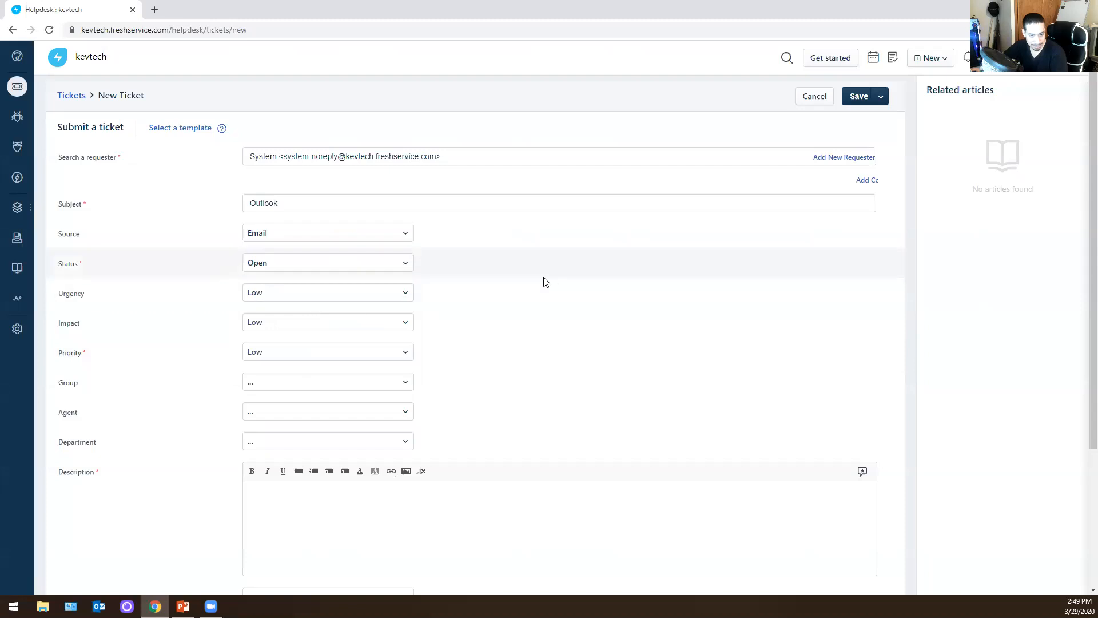
# Keep the ticket's status as Open and set its urgency to High
pyautogui.click(330, 262)
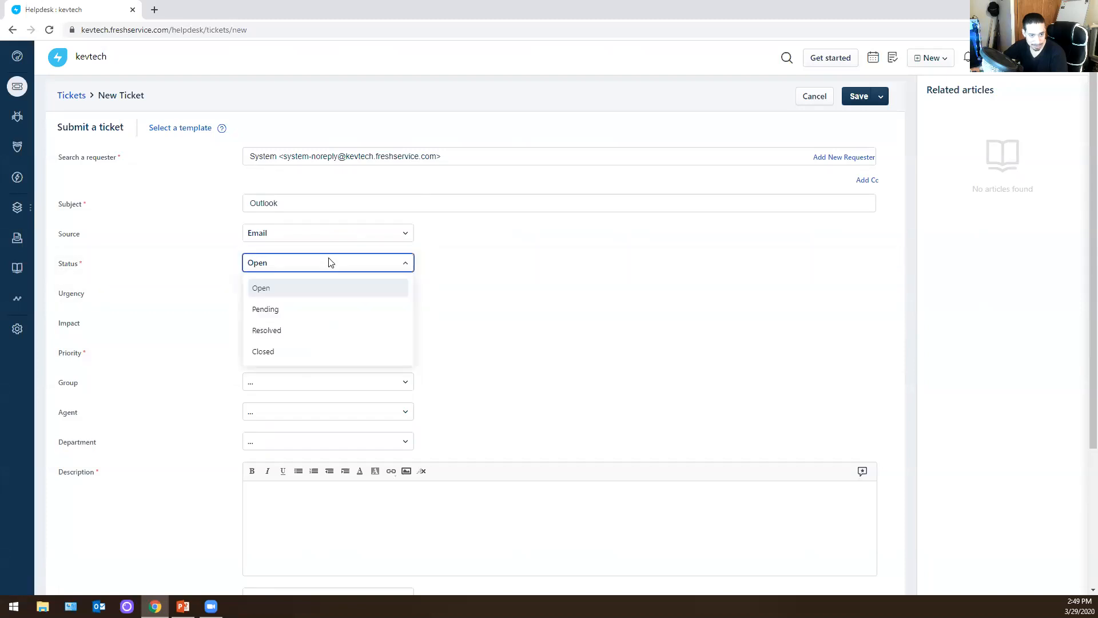
pyautogui.click(270, 291)
pyautogui.click(271, 298)
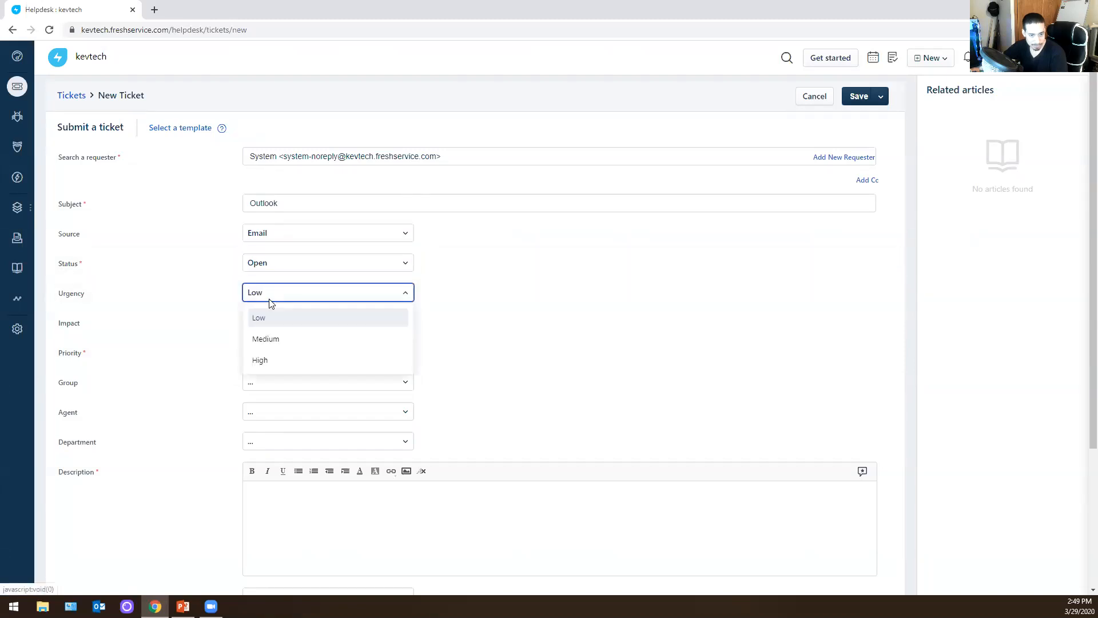
pyautogui.click(260, 359)
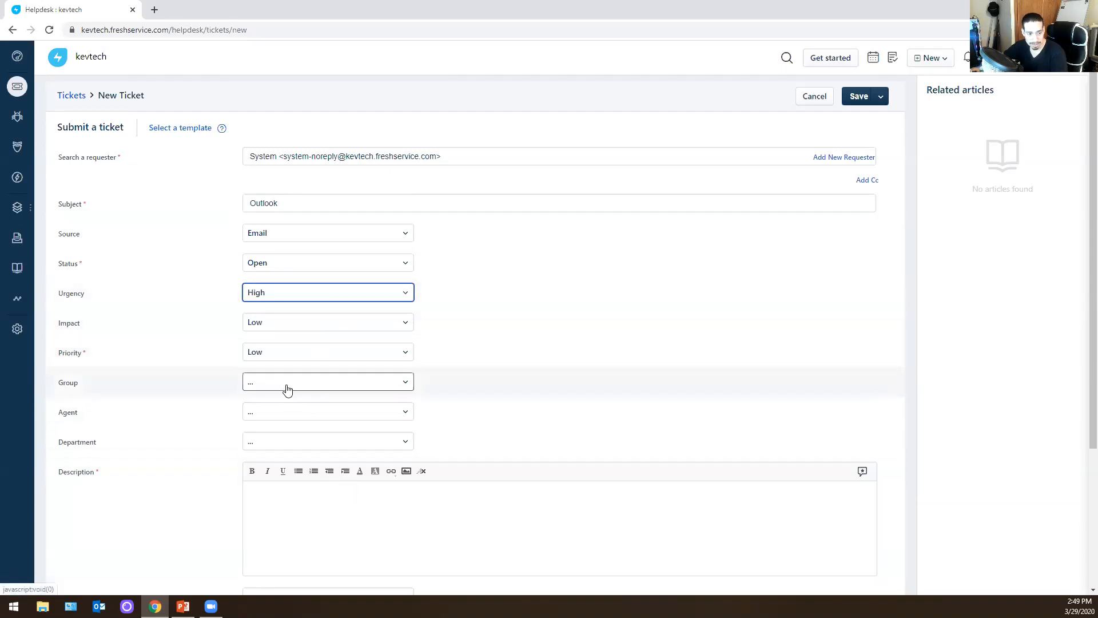
# Assign the ticket to your own agent account and set its department to IT
pyautogui.click(404, 413)
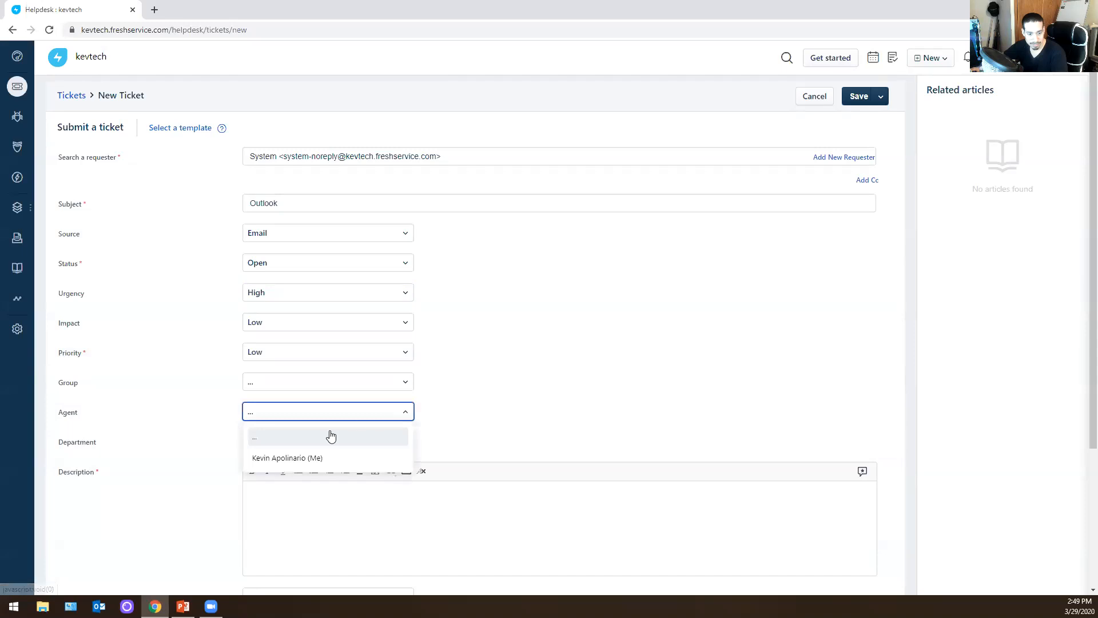
pyautogui.click(299, 456)
pyautogui.scroll(-2, 418, 406)
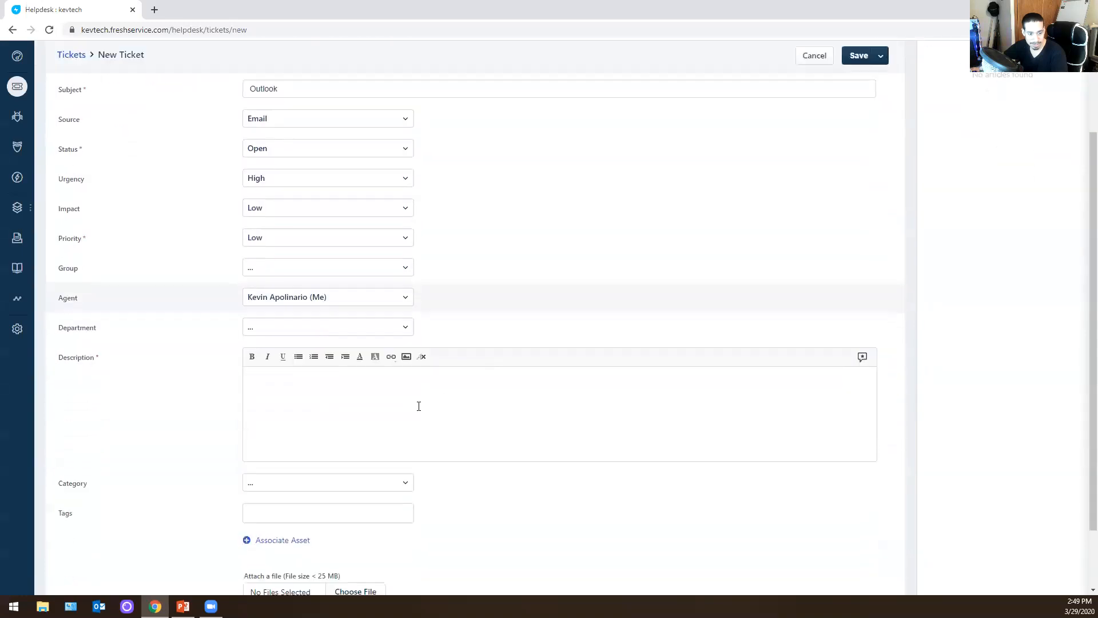
pyautogui.click(402, 328)
pyautogui.scroll(-1, 290, 384)
pyautogui.click(290, 382)
pyautogui.click(347, 328)
pyautogui.scroll(-2, 273, 416)
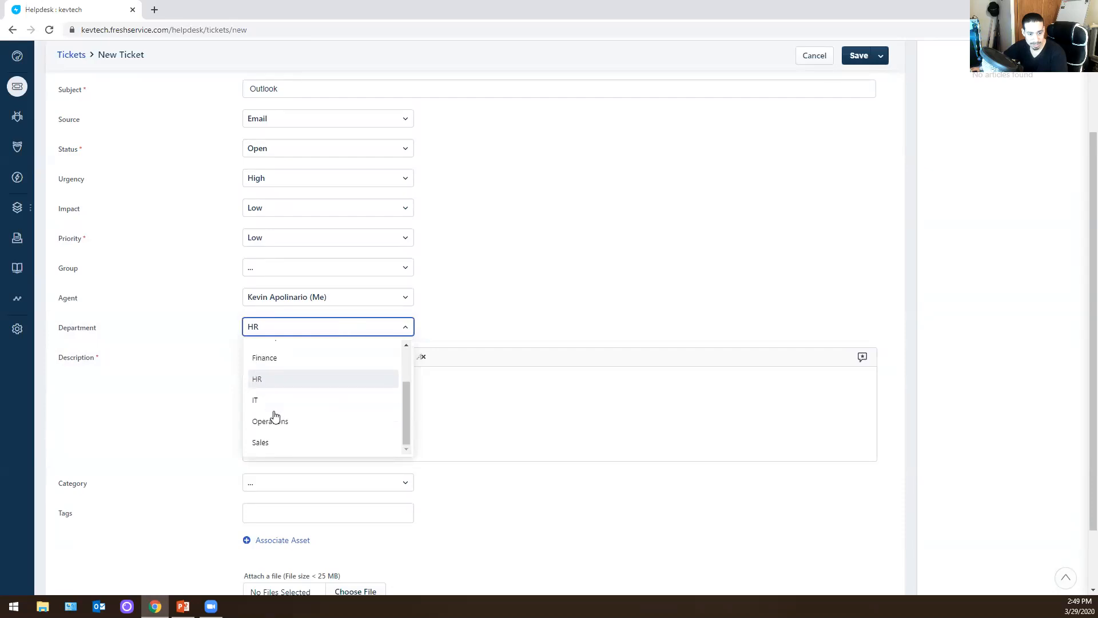
pyautogui.click(309, 407)
# Enter "my outlook isn't working." as the ticket's description
pyautogui.click(368, 411)
pyautogui.write('my ')
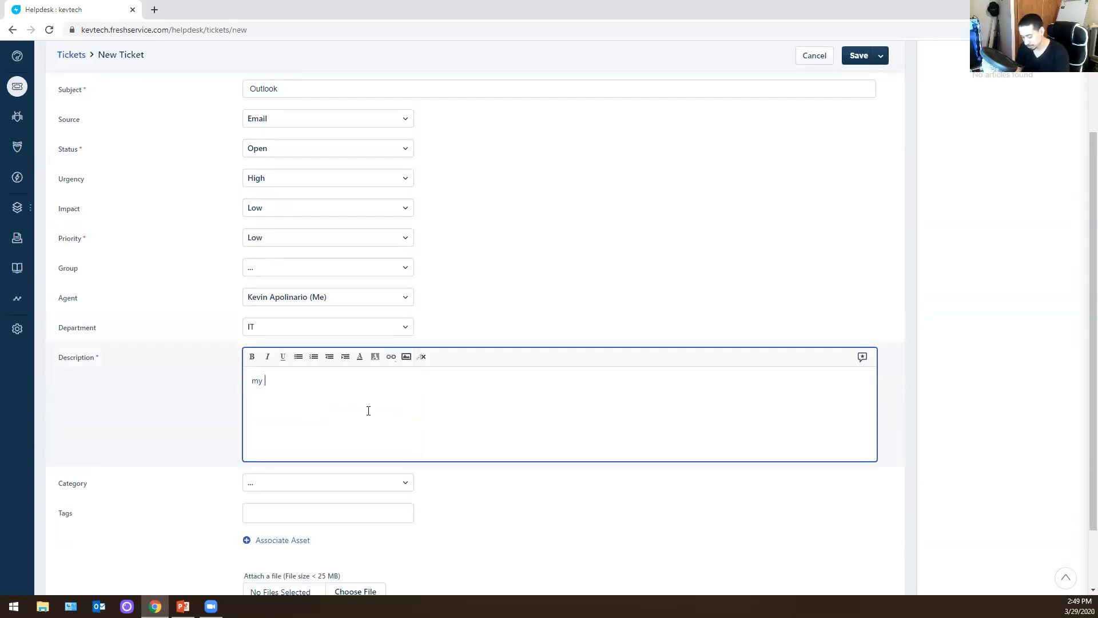
pyautogui.write("outlook isn't working.")
# Set the ticket's category to Software and save the new ticket
pyautogui.scroll(-1, 526, 494)
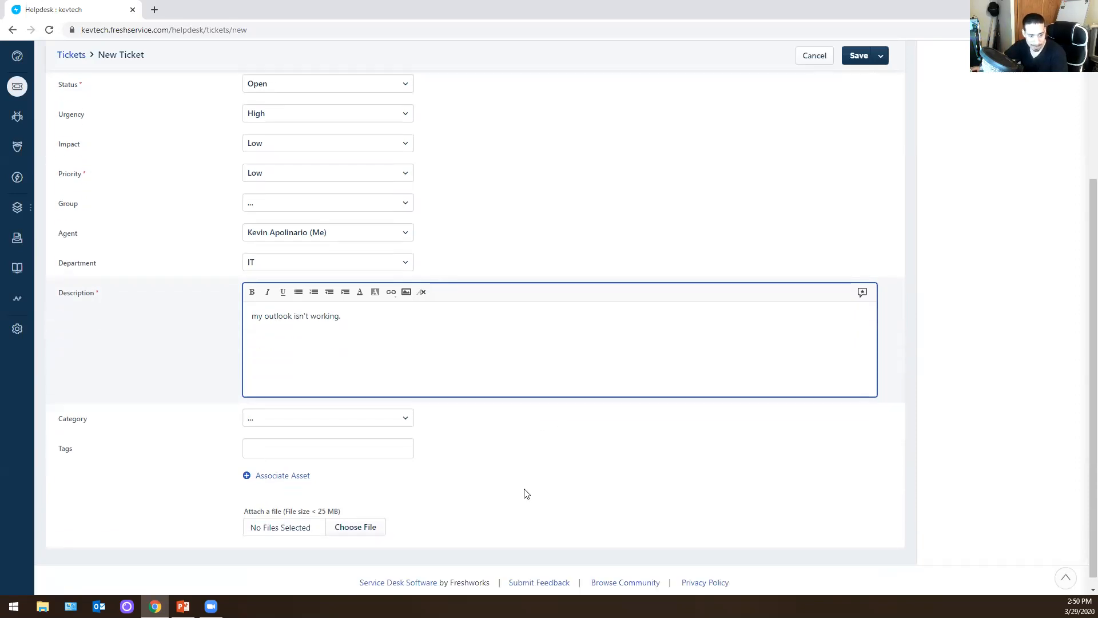
pyautogui.click(402, 407)
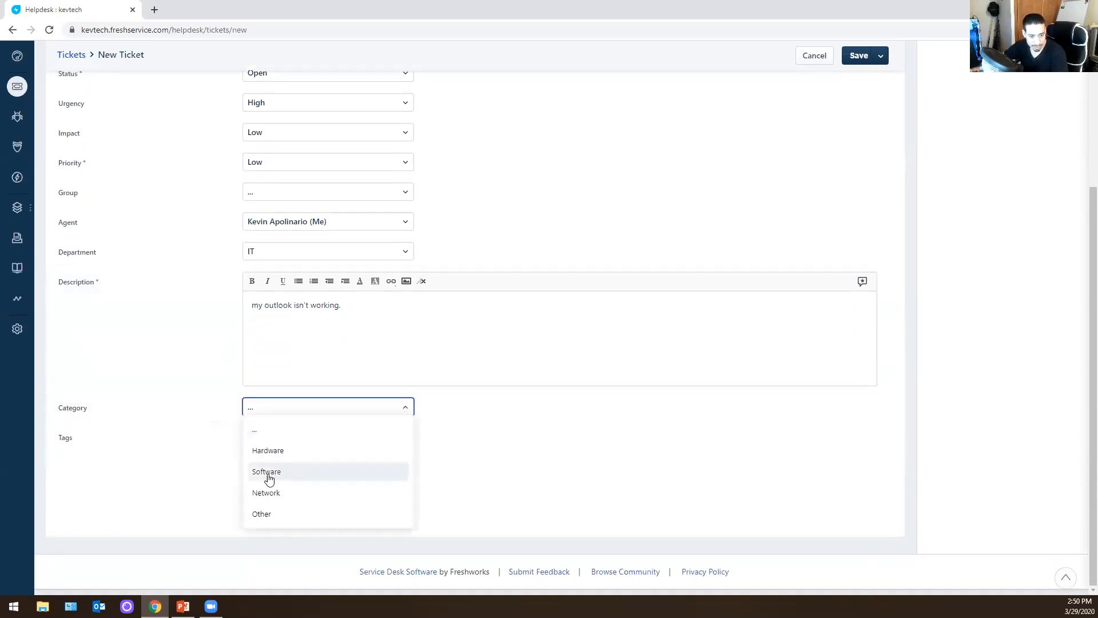
pyautogui.click(268, 472)
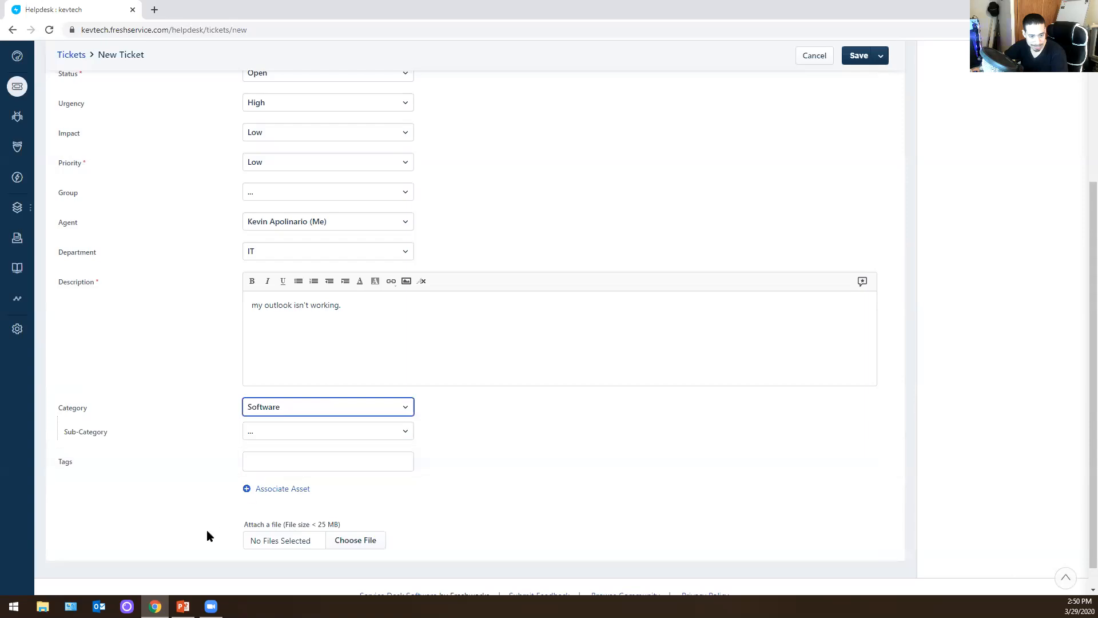
pyautogui.scroll(-1, 515, 475)
pyautogui.scroll(4, 574, 466)
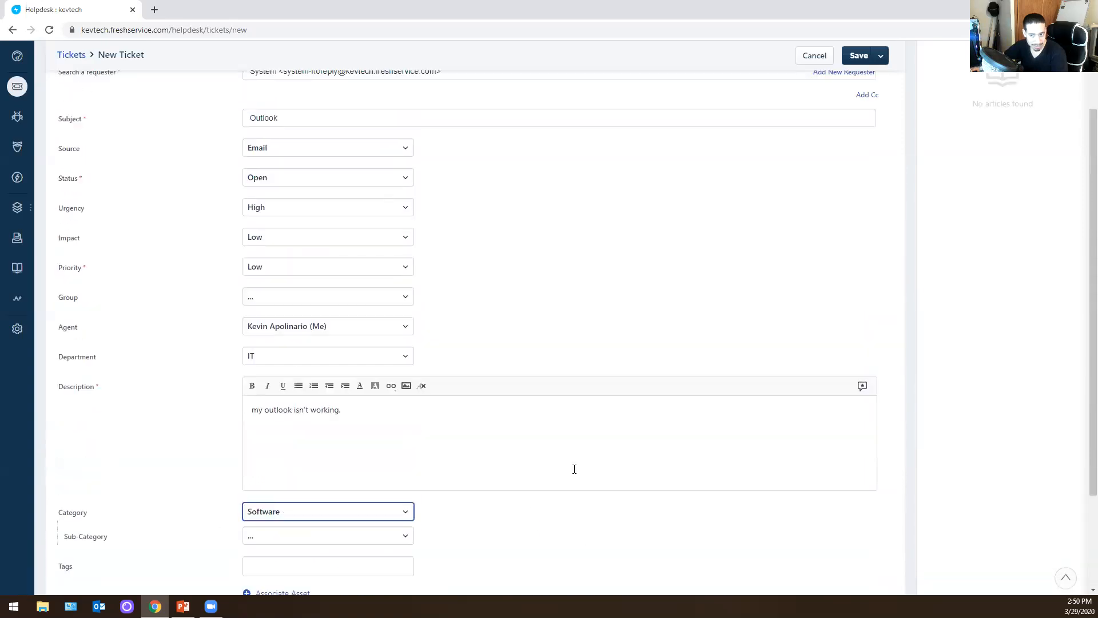
pyautogui.click(858, 97)
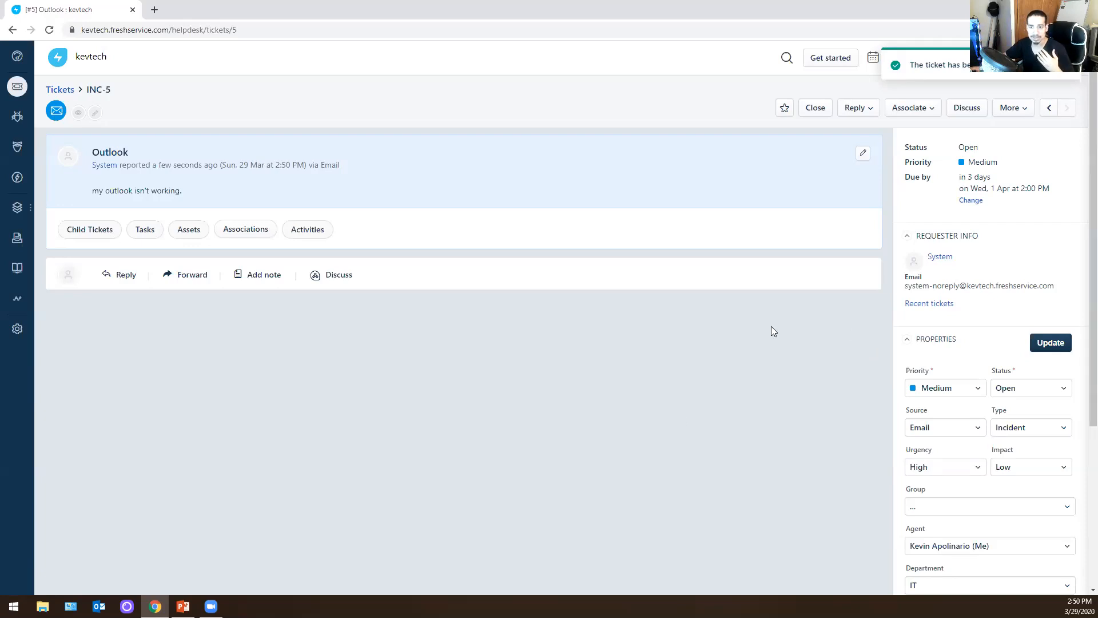
pyautogui.click(863, 153)
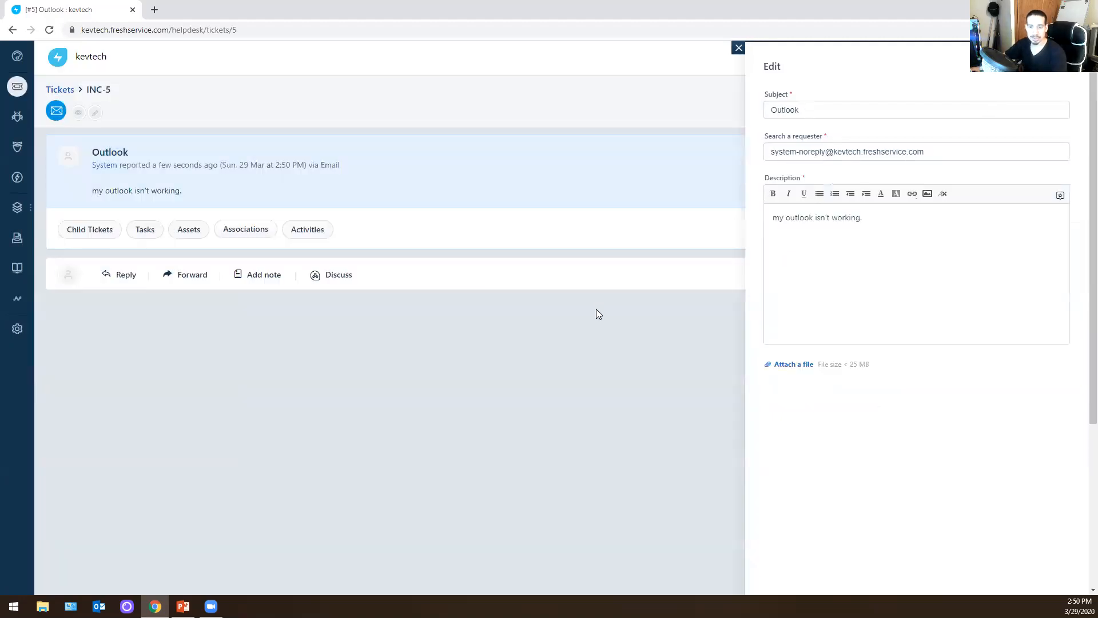
pyautogui.click(738, 48)
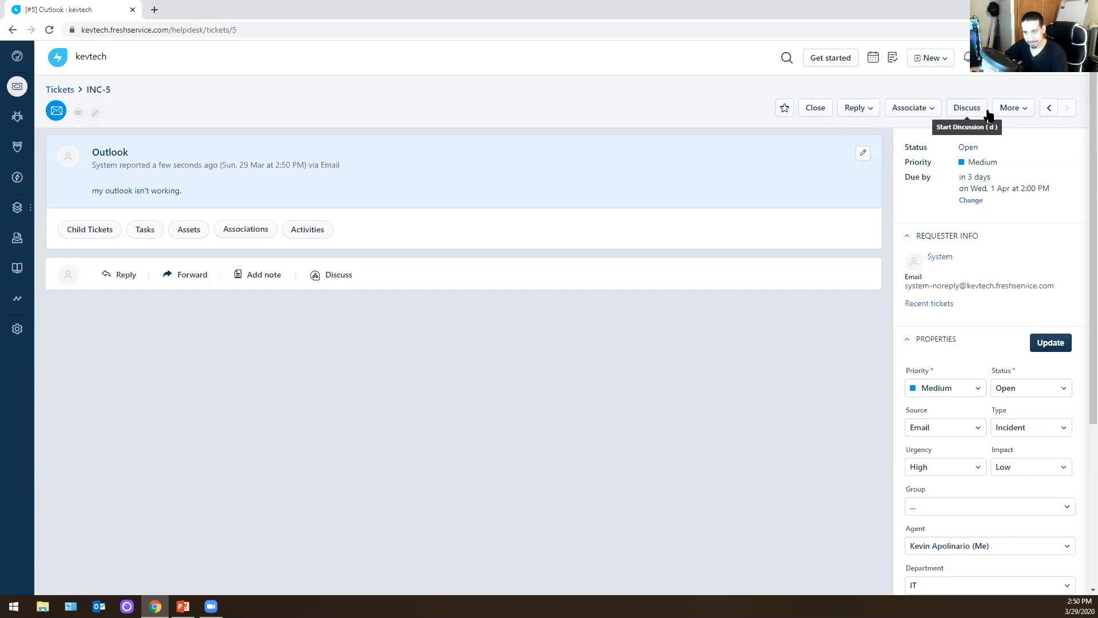
pyautogui.click(1015, 110)
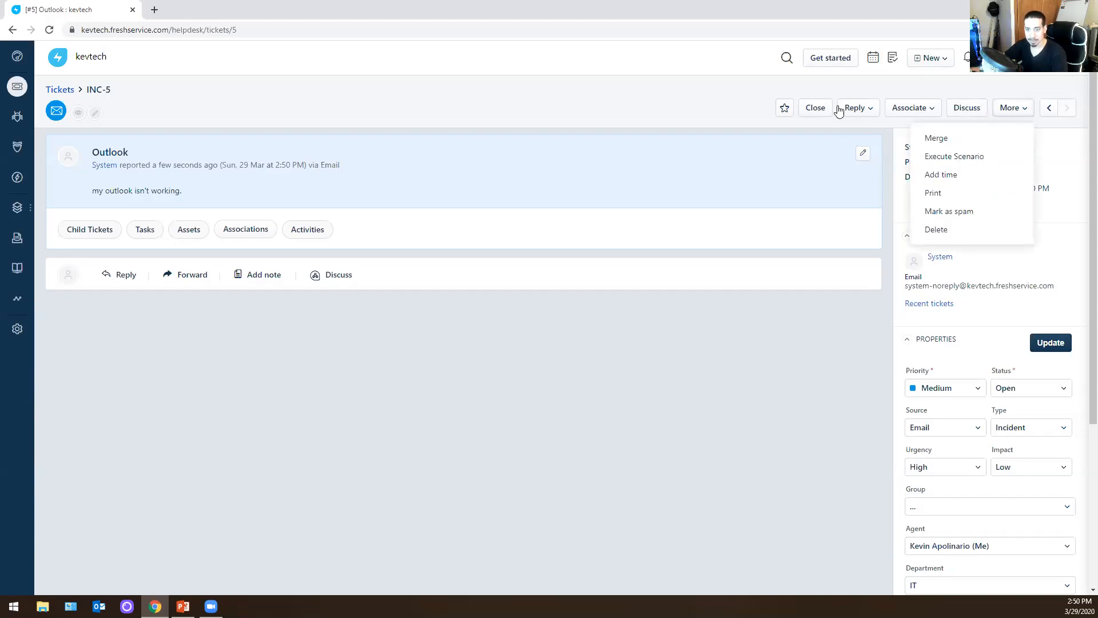
# Close the Outlook incident as handled and bring its ticket page back up
pyautogui.click(815, 108)
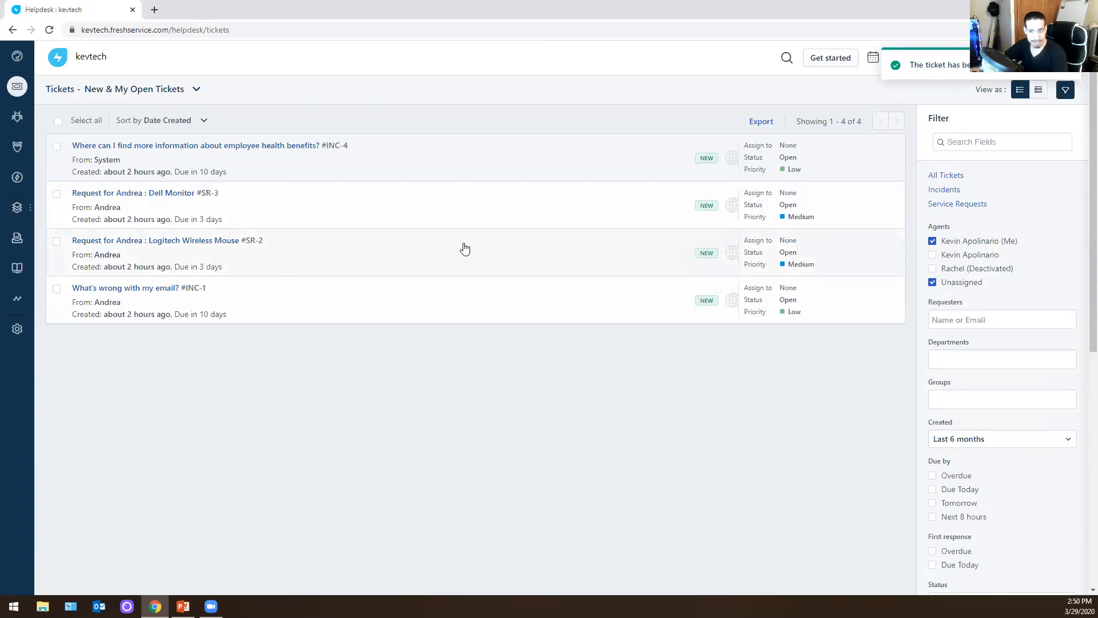
pyautogui.click(1025, 72)
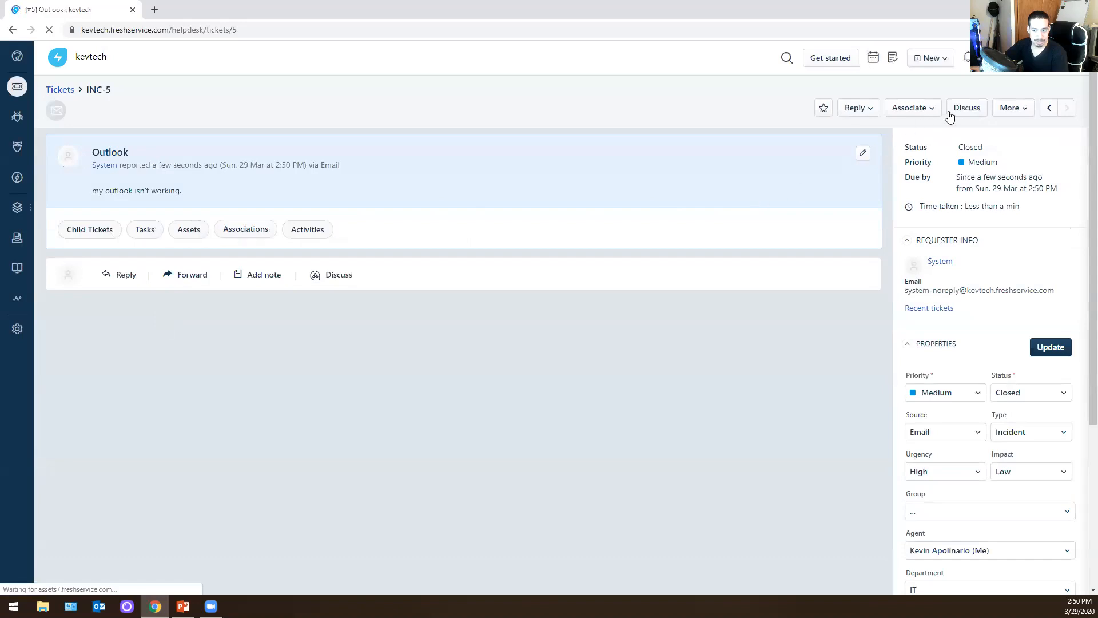
pyautogui.click(1008, 108)
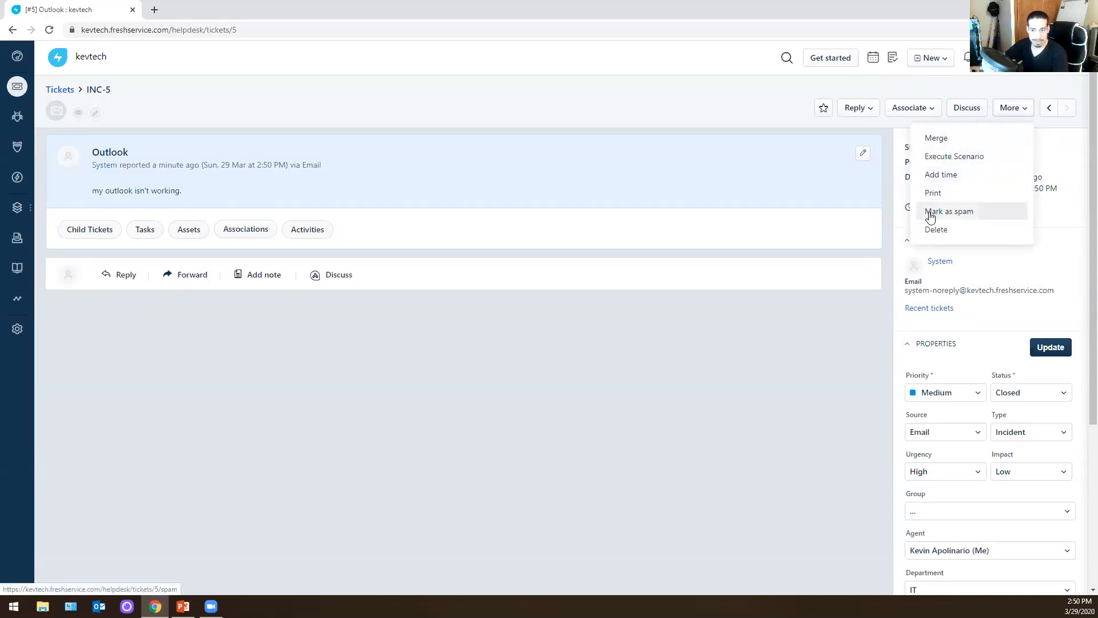
pyautogui.click(912, 107)
pyautogui.click(741, 207)
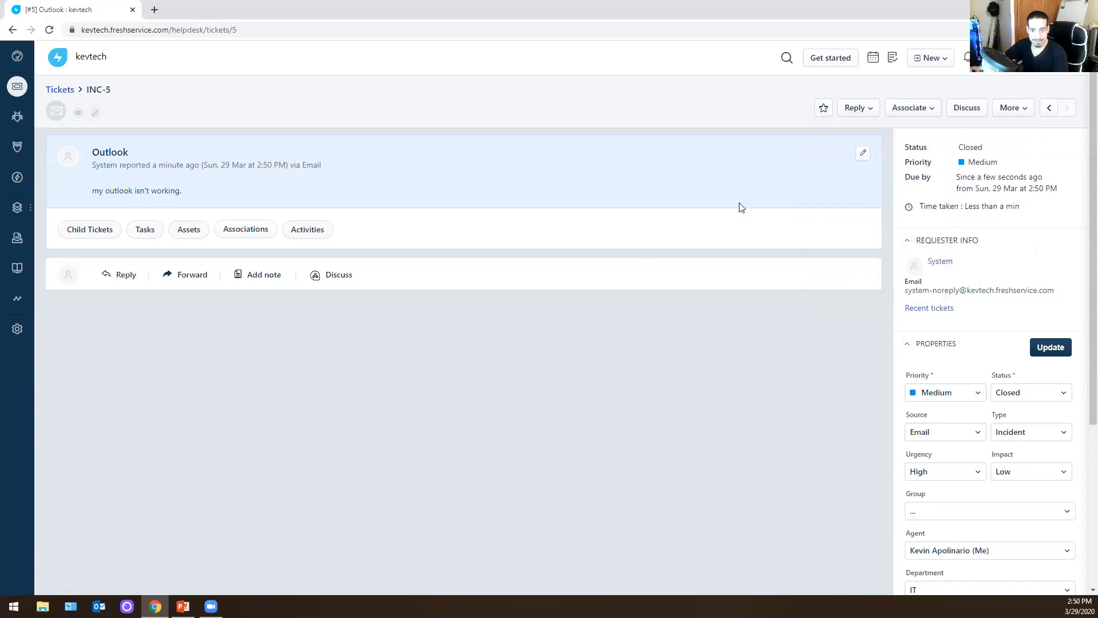
pyautogui.click(863, 153)
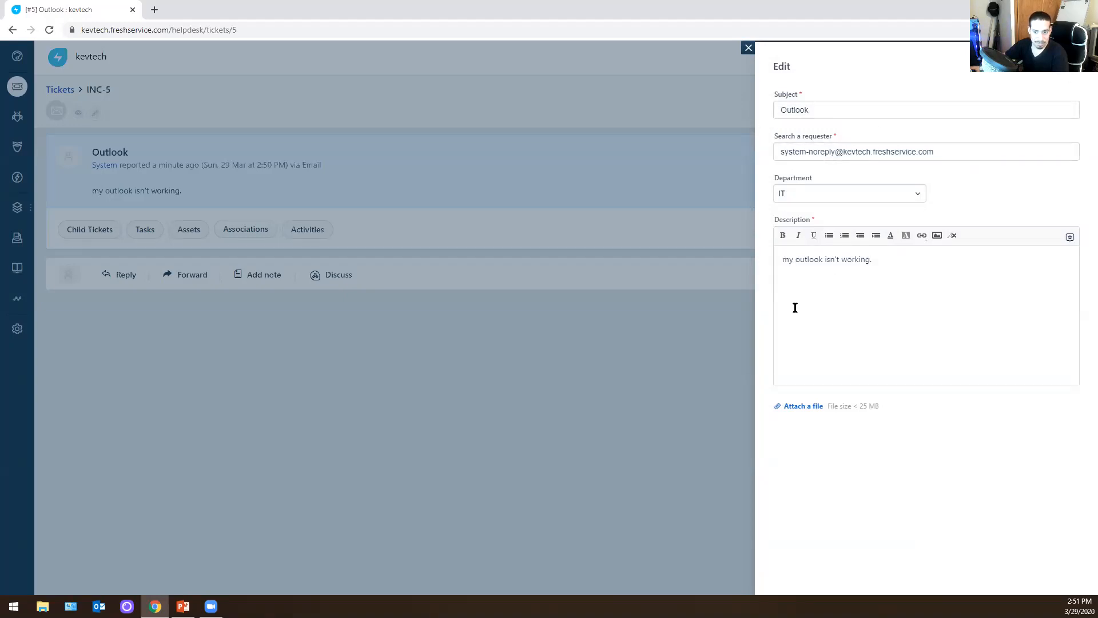
pyautogui.click(748, 50)
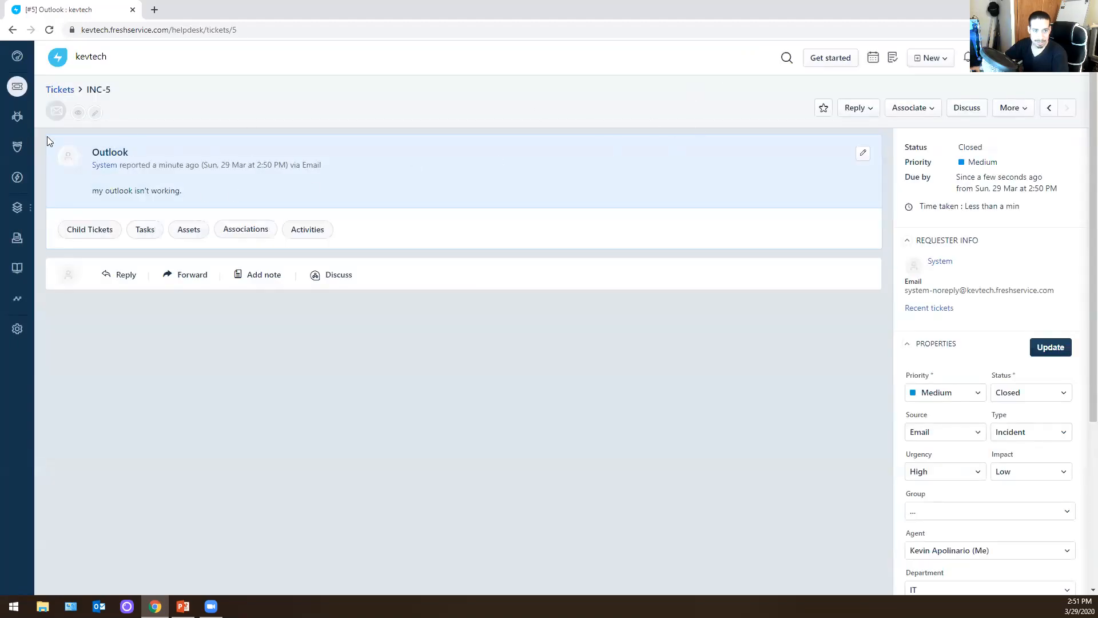
# Assign the "What's wrong with my email?" ticket in the ticket list to your own agent account
pyautogui.click(17, 86)
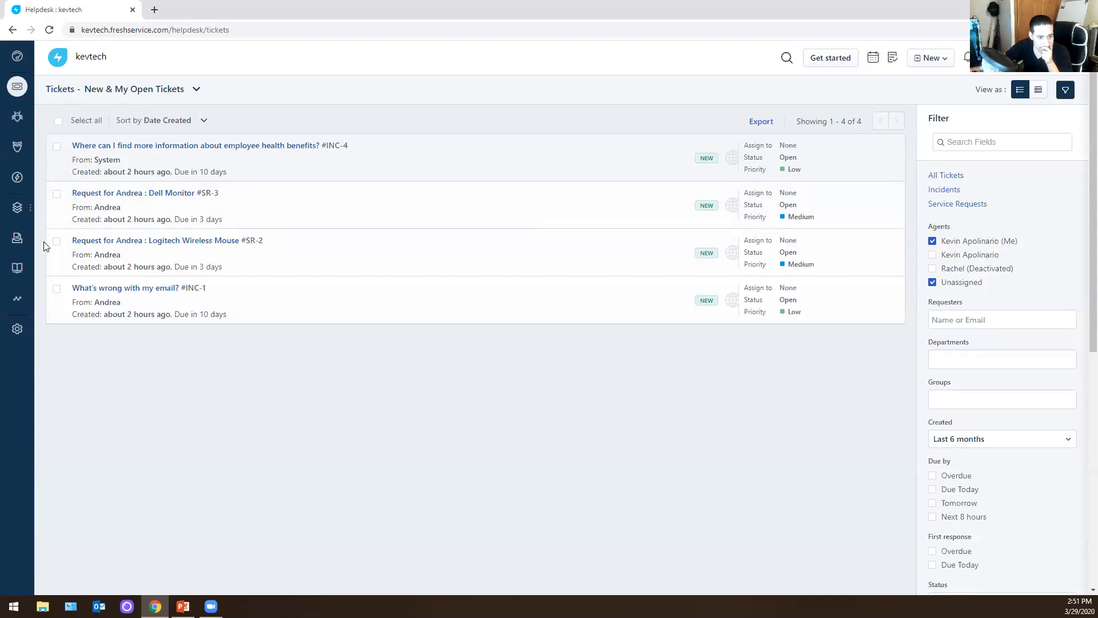
pyautogui.click(57, 289)
pyautogui.click(151, 121)
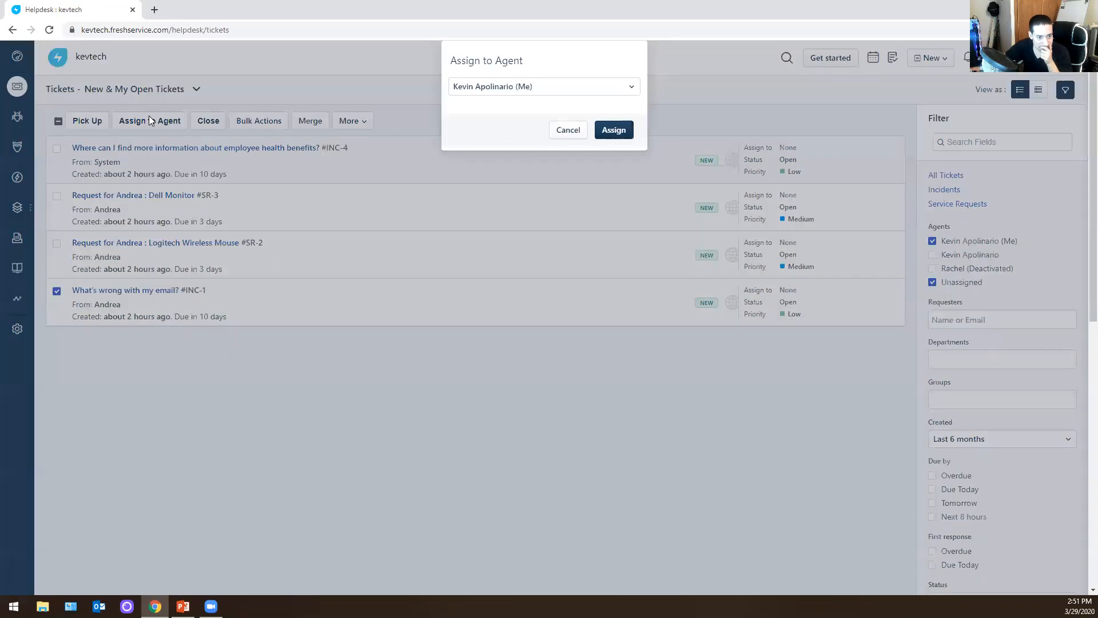
pyautogui.click(622, 132)
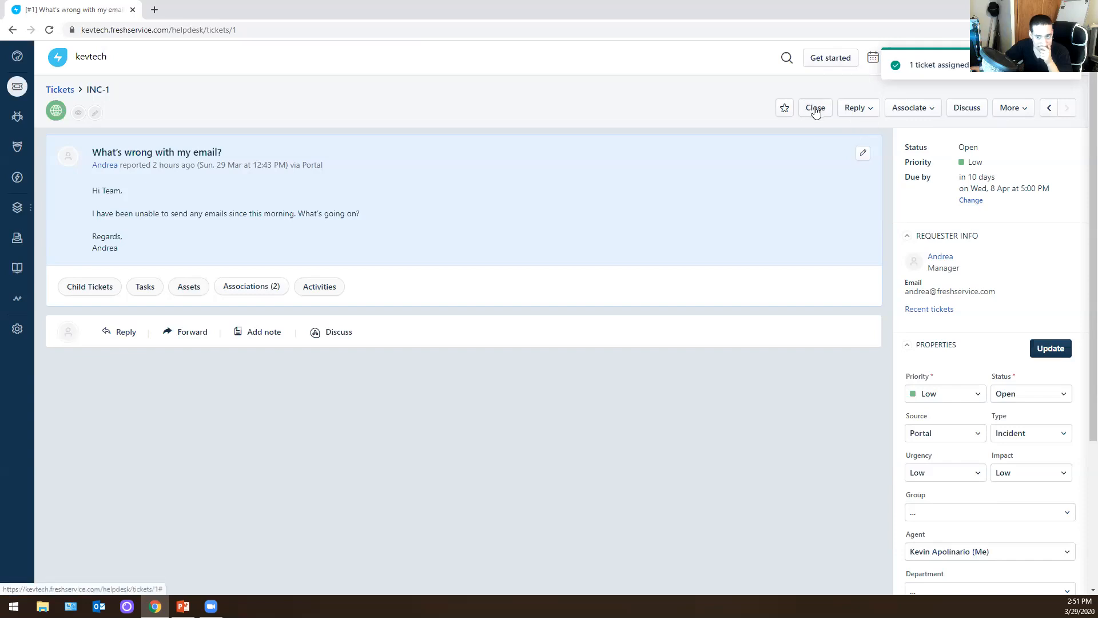
# Send the email ticket's requester the reply "Email was down this morning, please try again." below the ticket link, signed with Regards and your first name
pyautogui.click(117, 333)
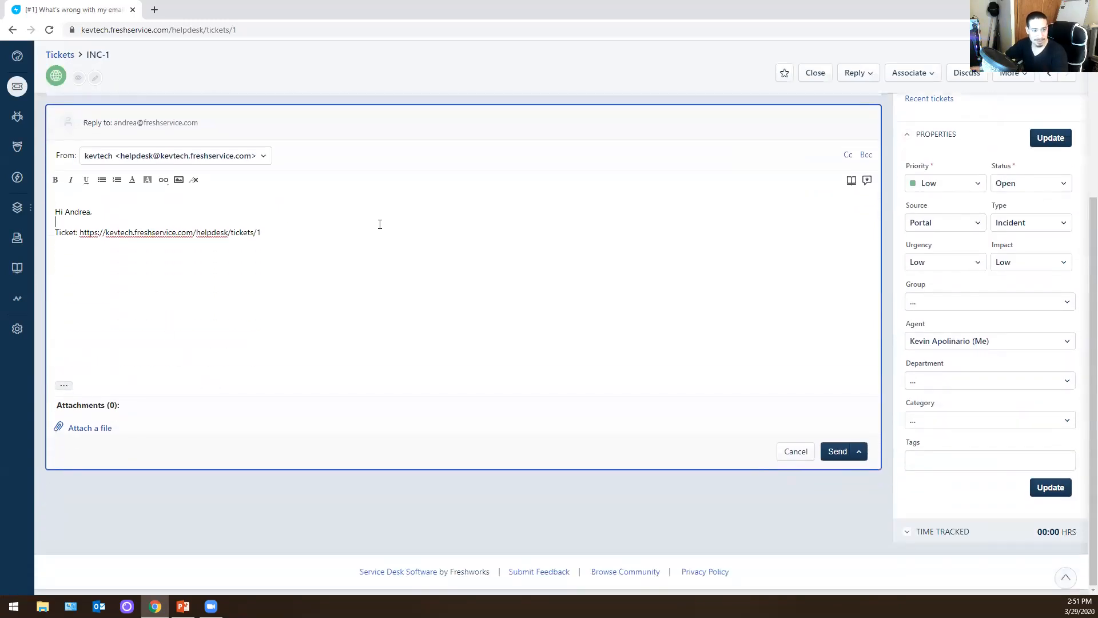
pyautogui.tripleClick(311, 227)
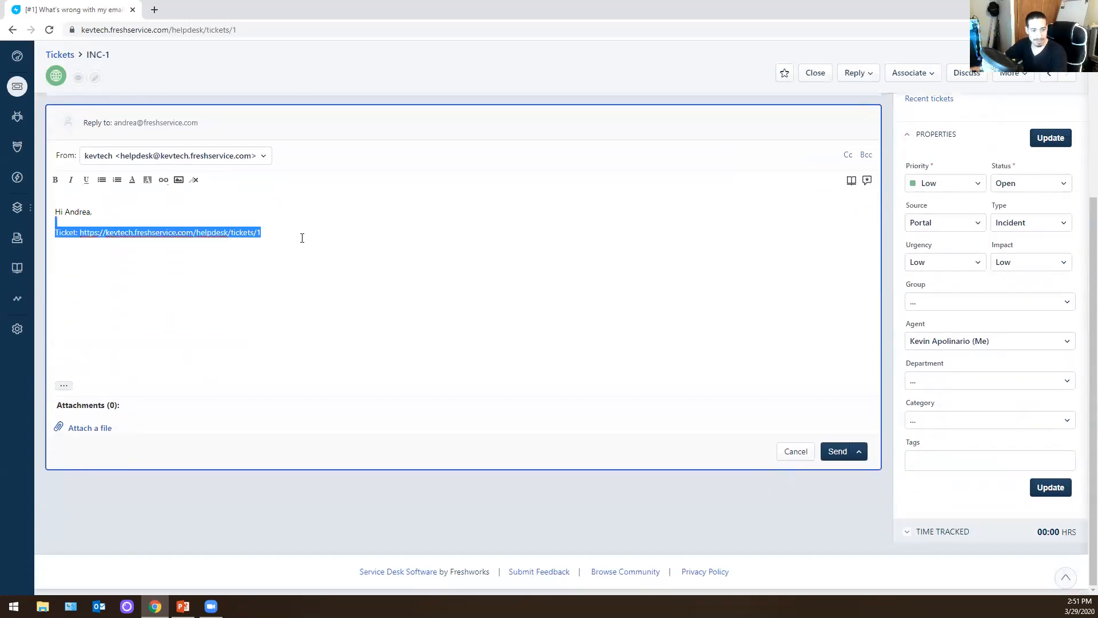
pyautogui.click(302, 238)
pyautogui.press('Return')
pyautogui.write('Email was down this morning, please try again.')
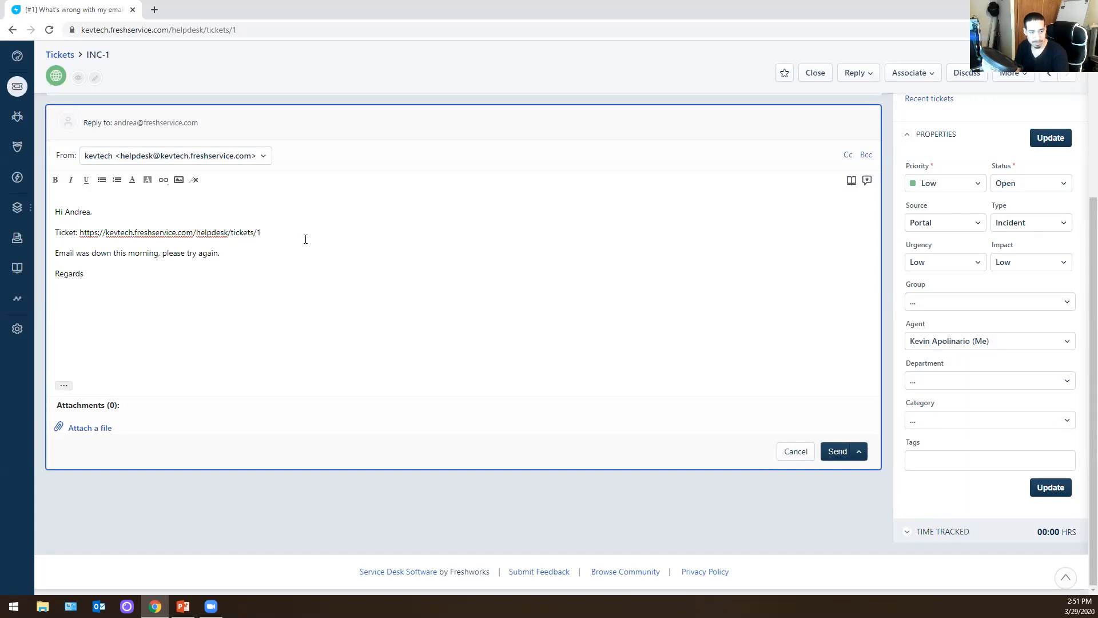
pyautogui.write('Kevin')
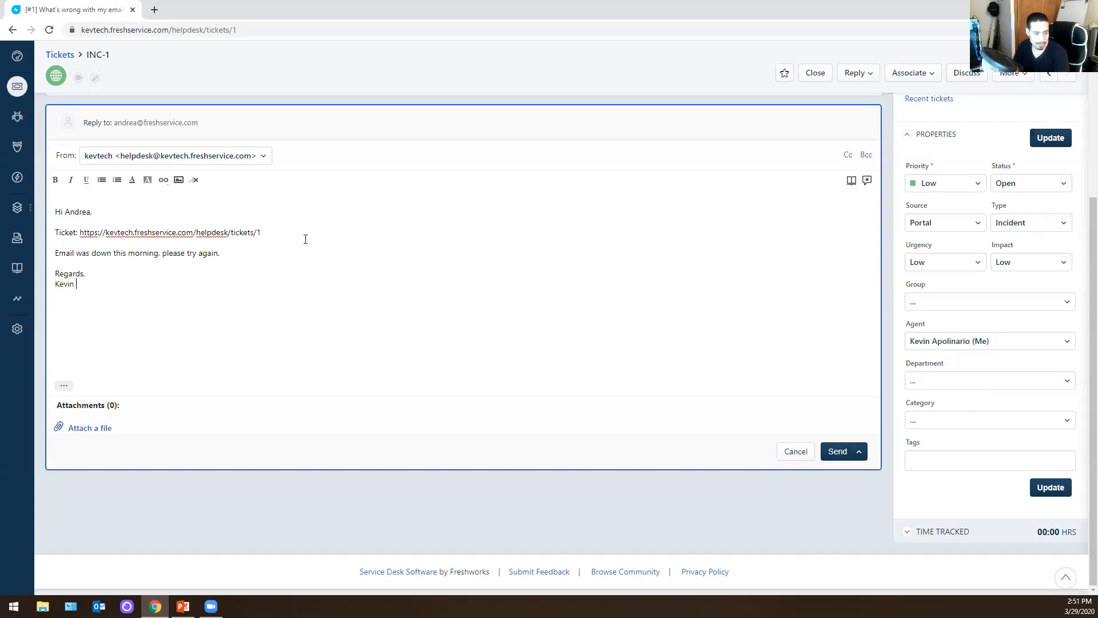
pyautogui.click(838, 450)
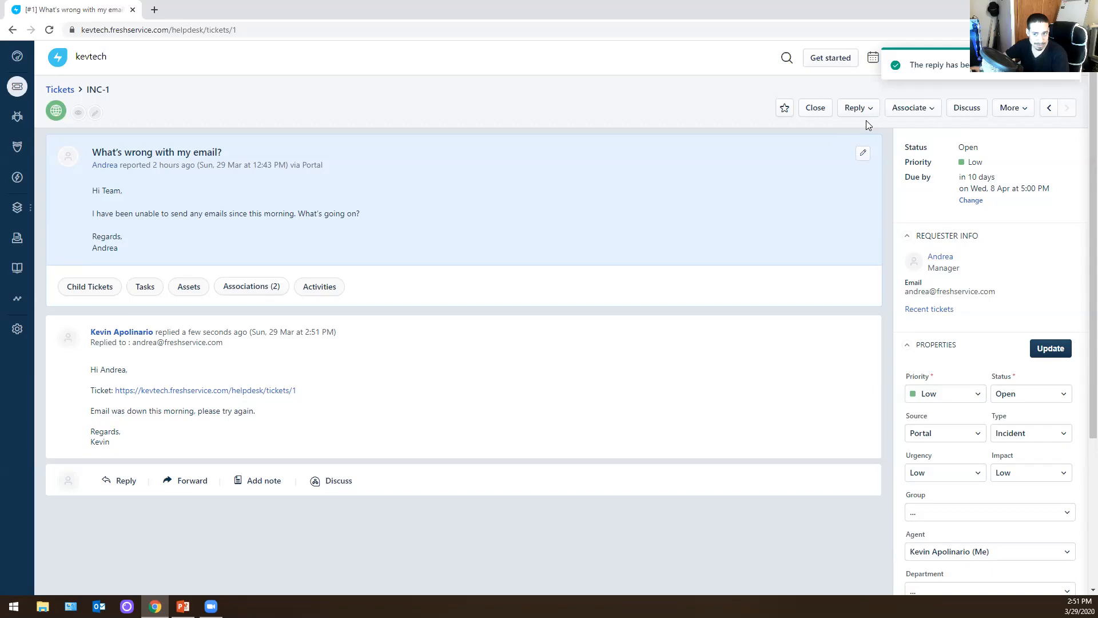
# Add the private note "This has been resolved, we had an issue with the server this morning." to the email ticket and set it as Closed
pyautogui.click(930, 111)
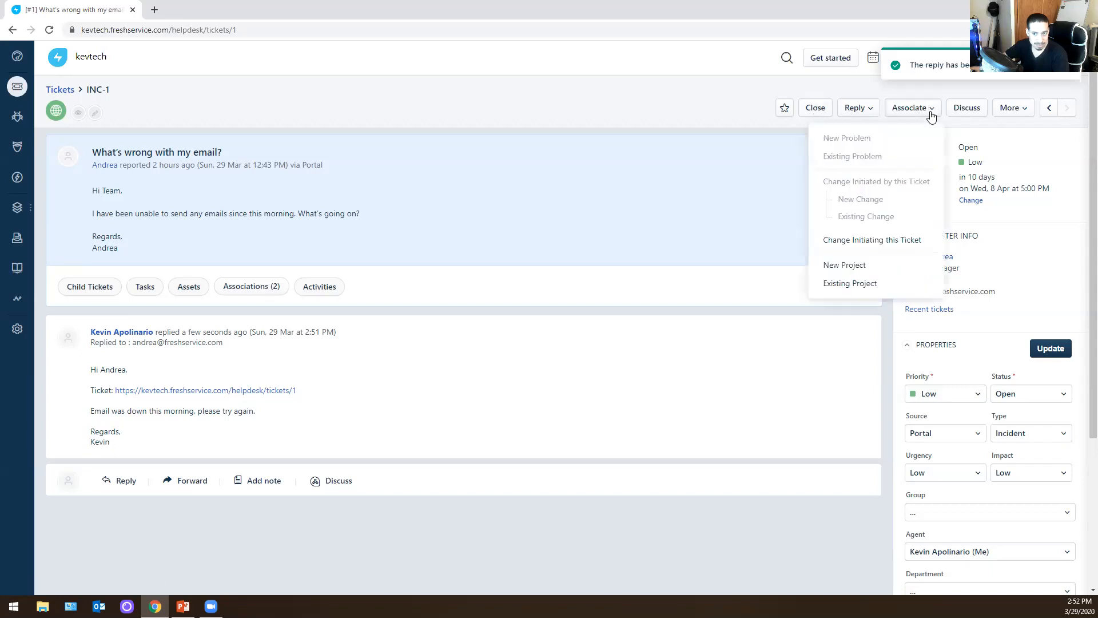
pyautogui.click(1010, 109)
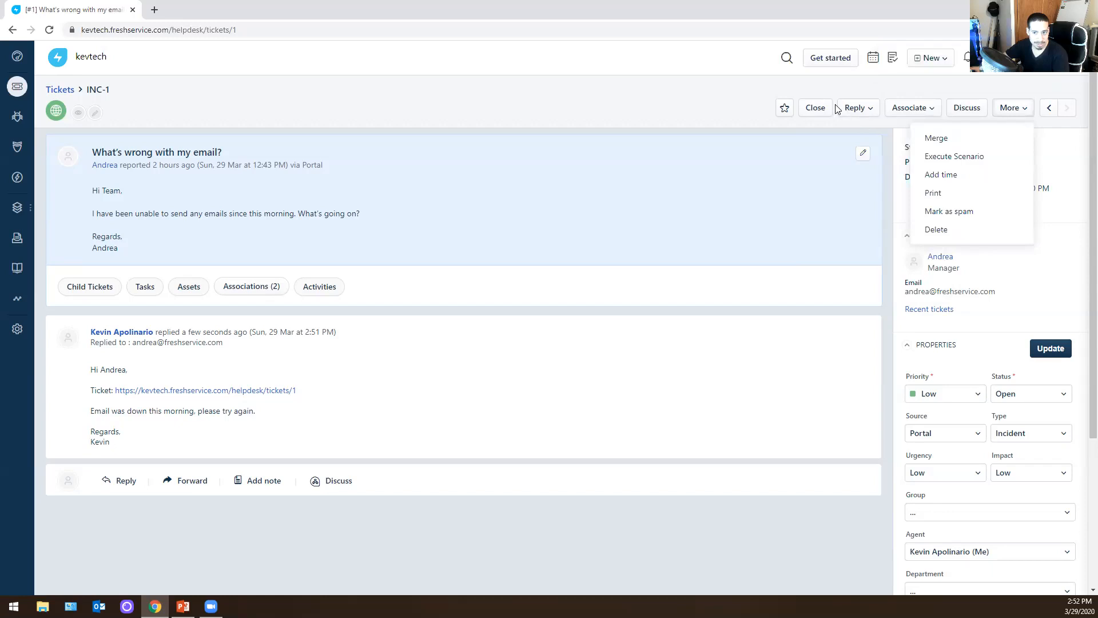
pyautogui.click(854, 111)
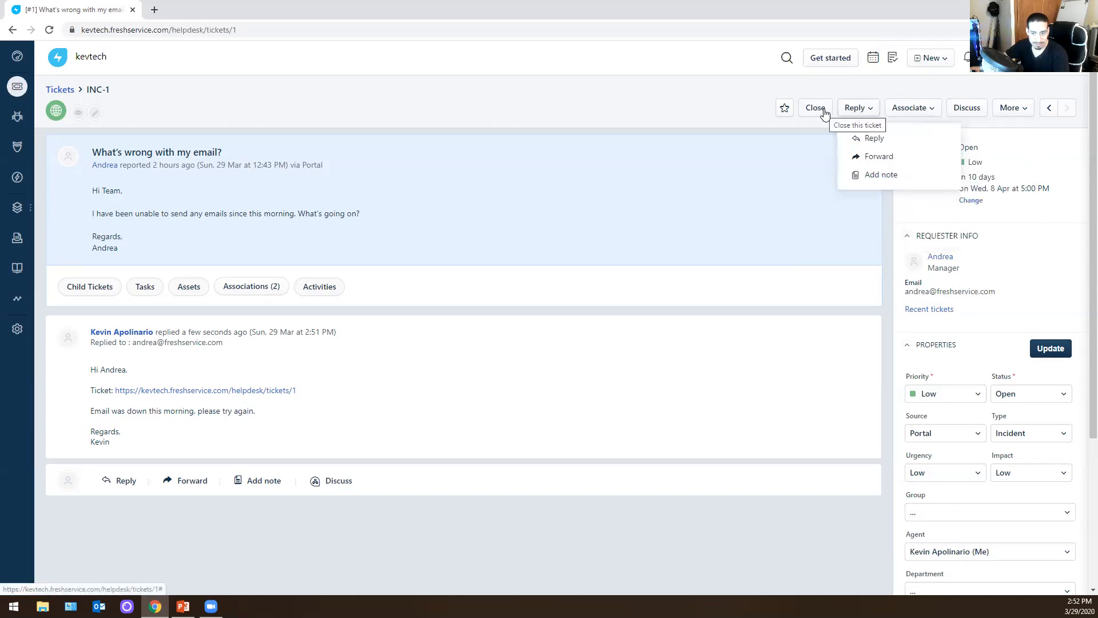
pyautogui.click(867, 180)
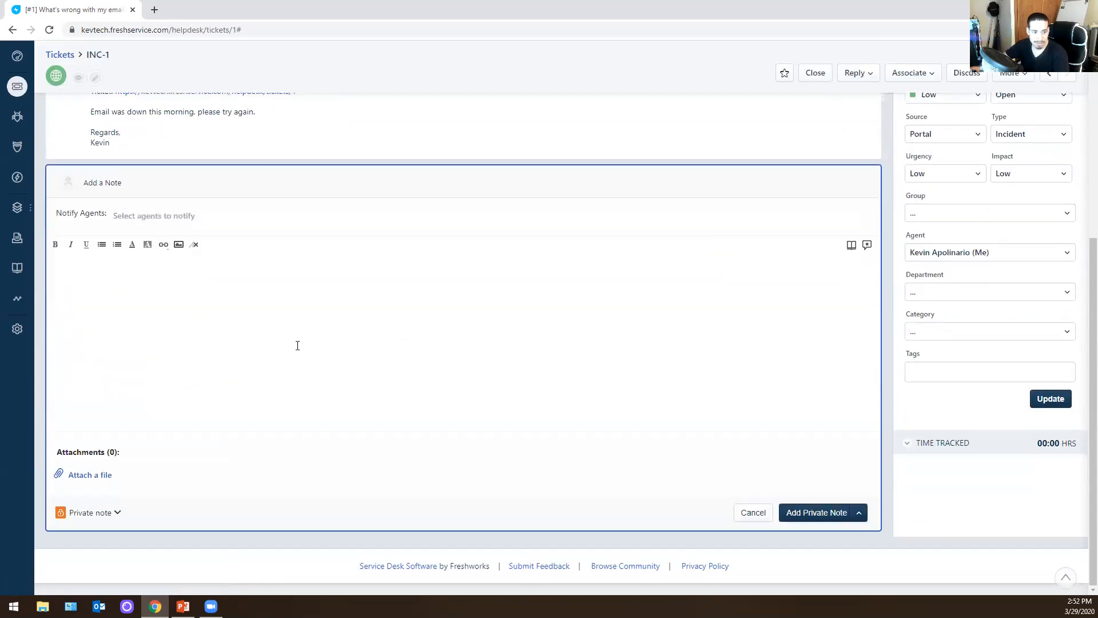
pyautogui.write('T')
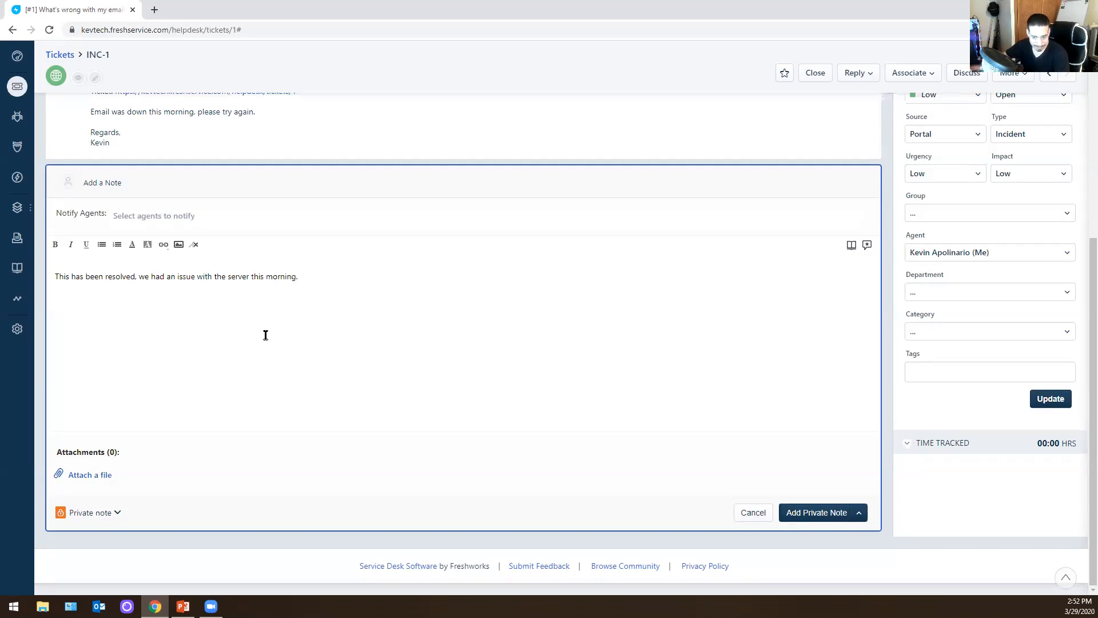
pyautogui.click(860, 514)
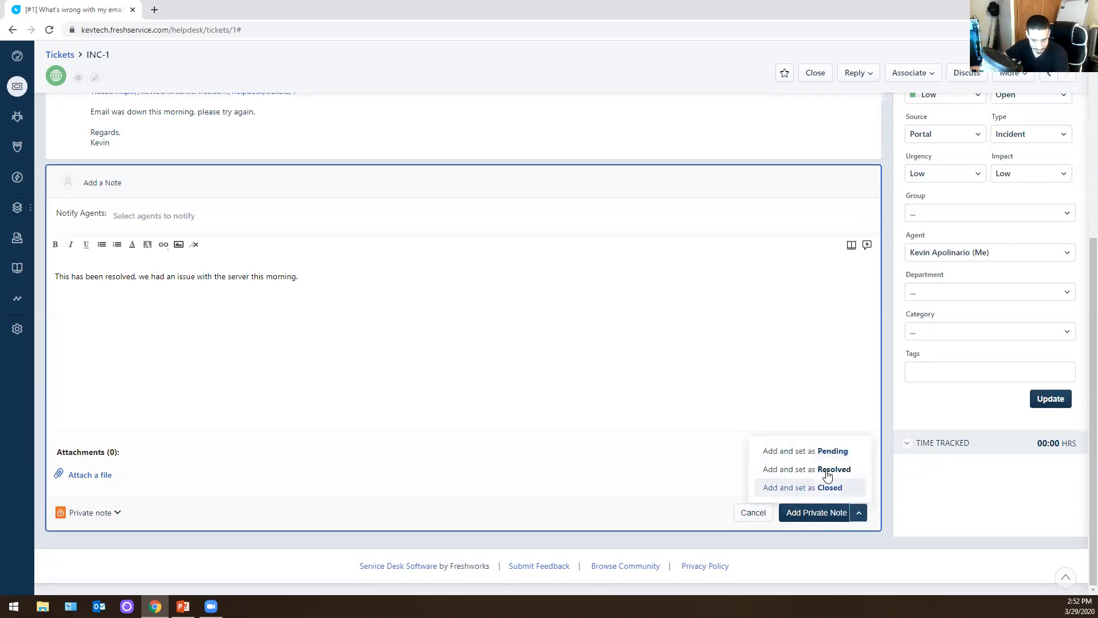
pyautogui.click(793, 490)
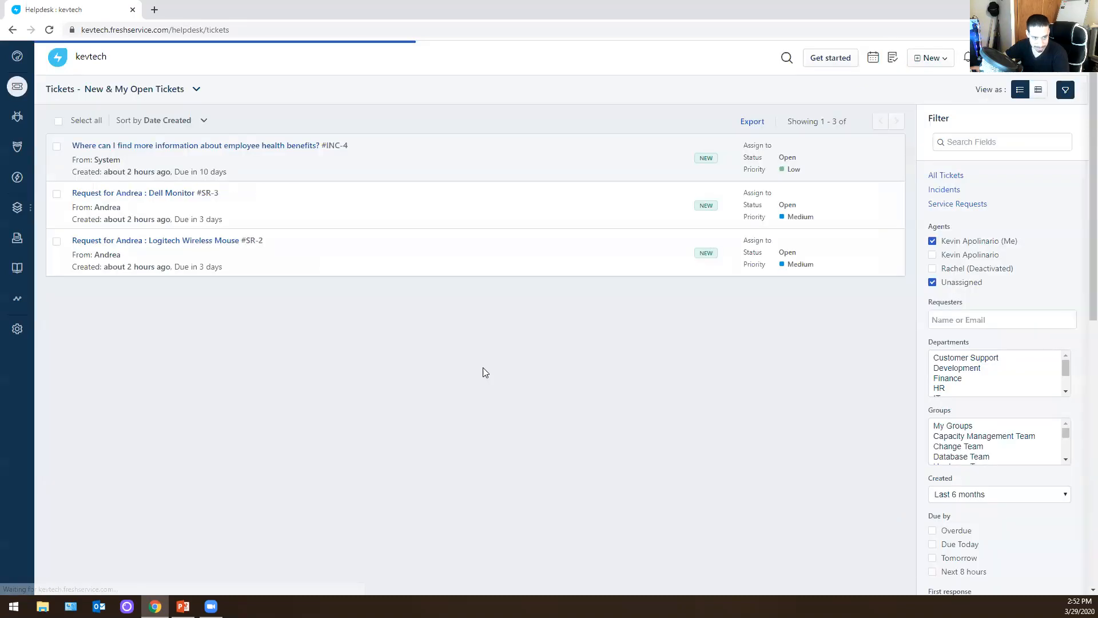